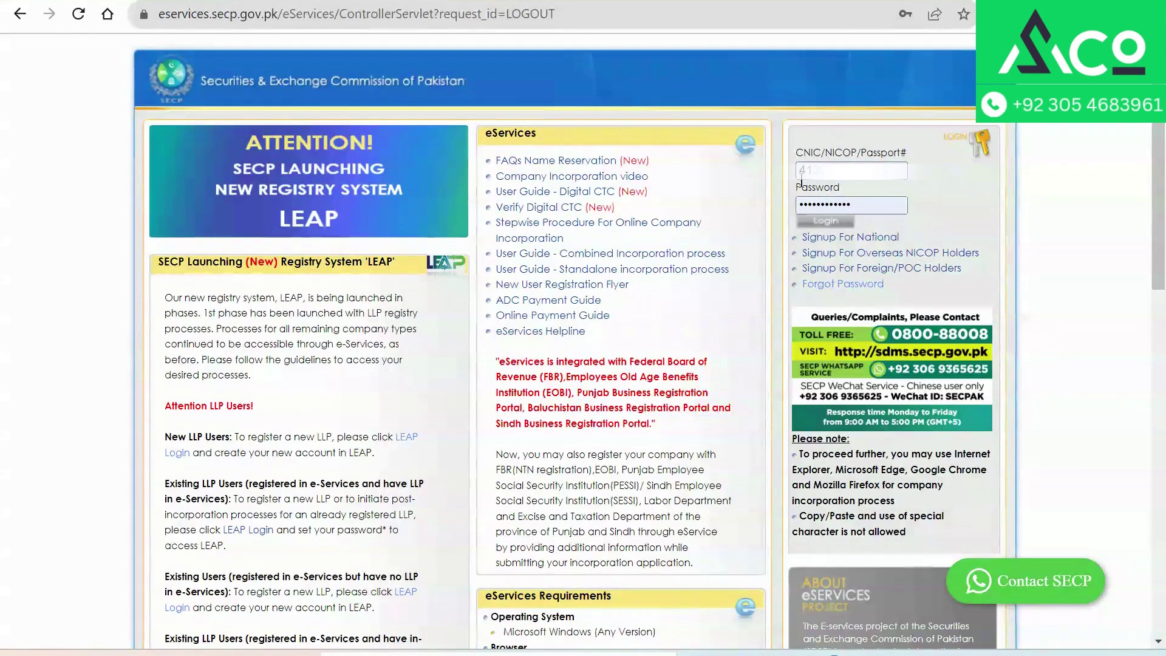
# Log in to the SECP eServices account and start a Digital Certified True Copy process.
pyautogui.click(820, 223)
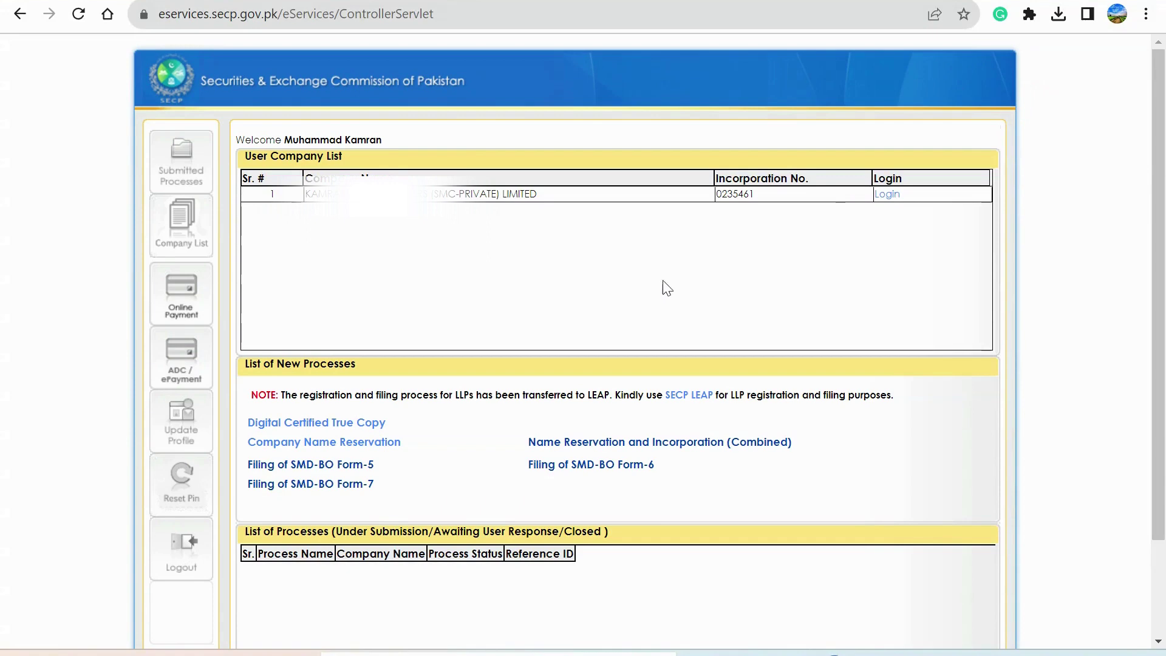
pyautogui.moveTo(1161, 282); pyautogui.dragTo(1163, 377)
pyautogui.scroll(3, 1151, 300)
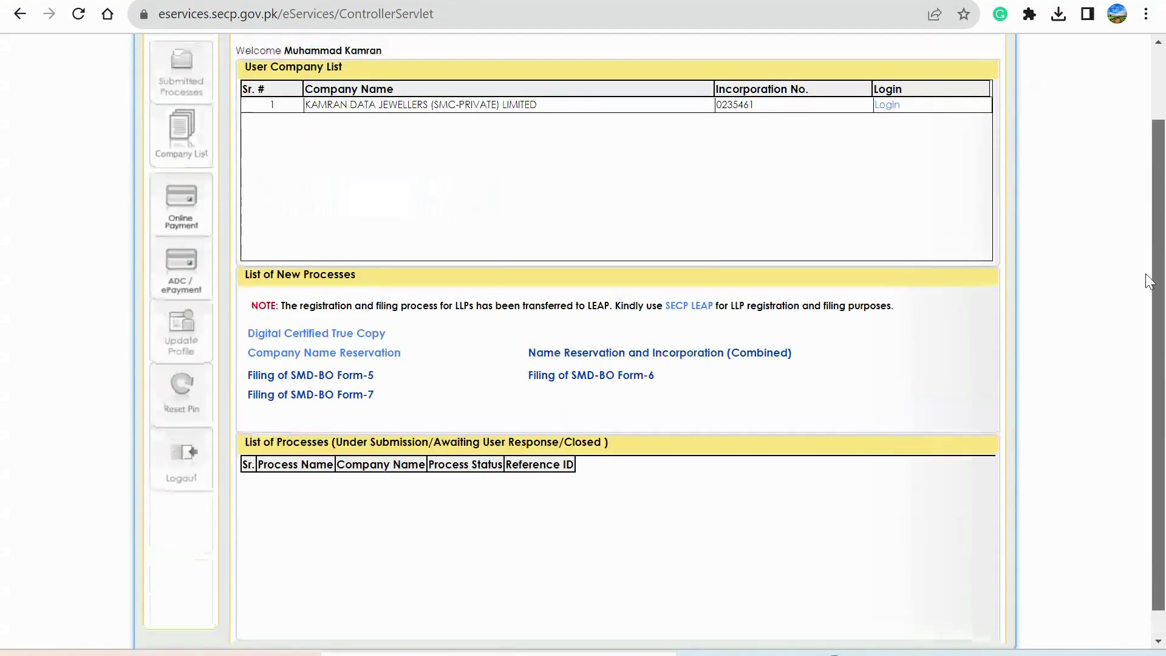
pyautogui.scroll(-3, 1128, 276)
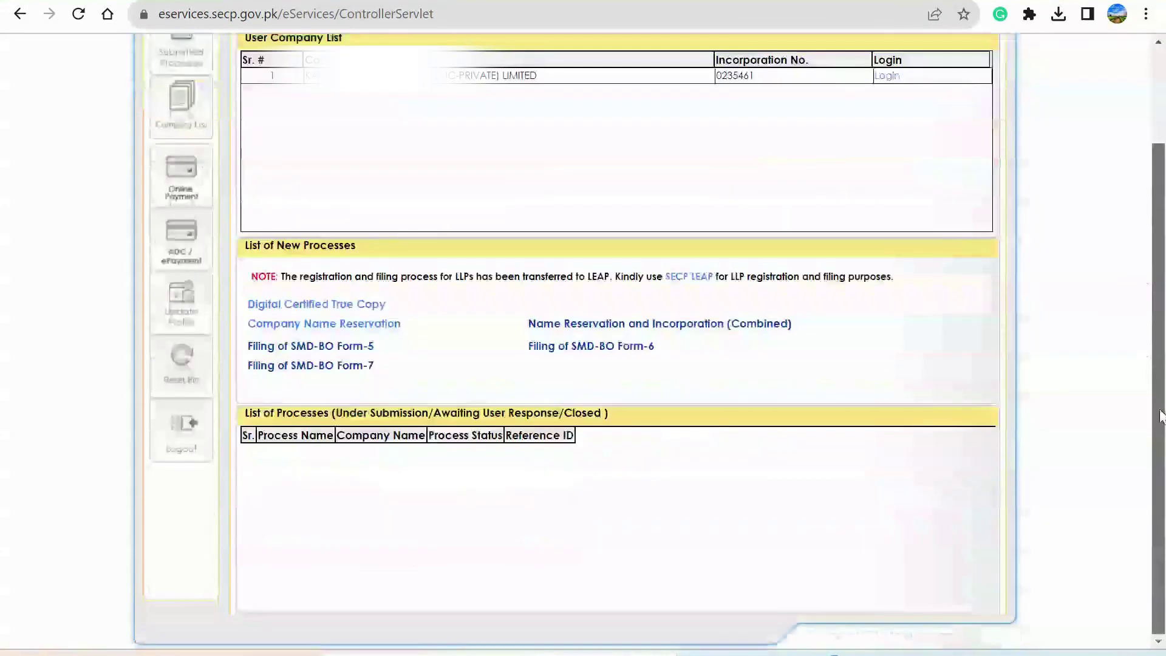
pyautogui.click(271, 305)
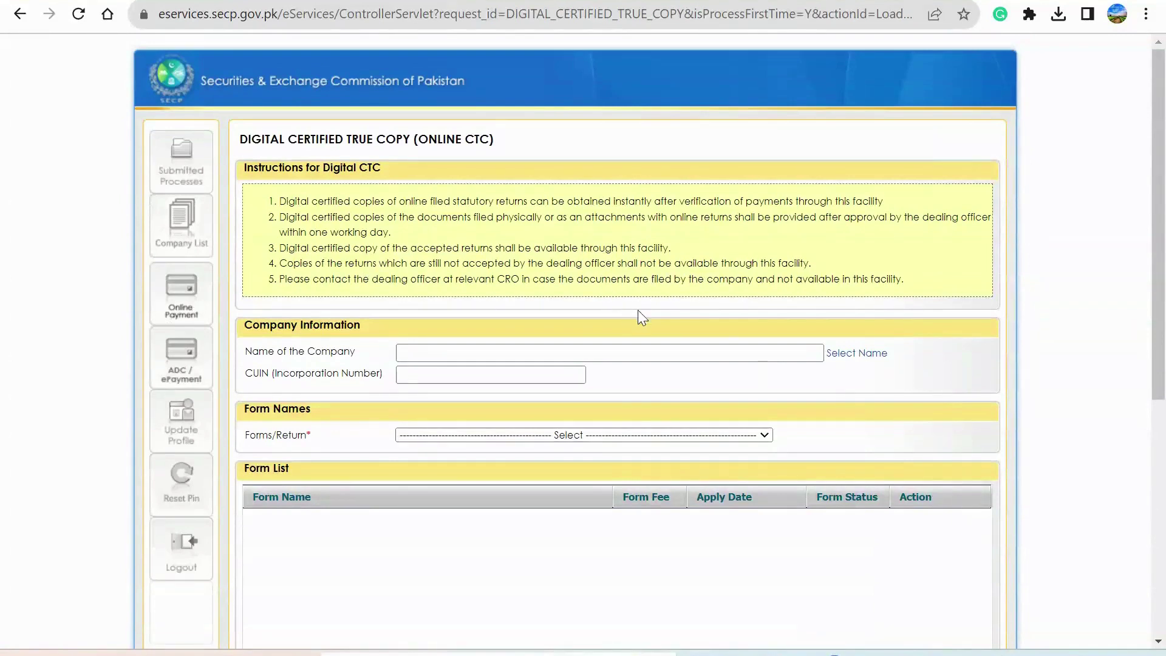
# Search company names beginning with "INDUS PREMI" and select INDUS PREMIER (SMC-PRIVATE) LIMITED for the request.
pyautogui.click(855, 353)
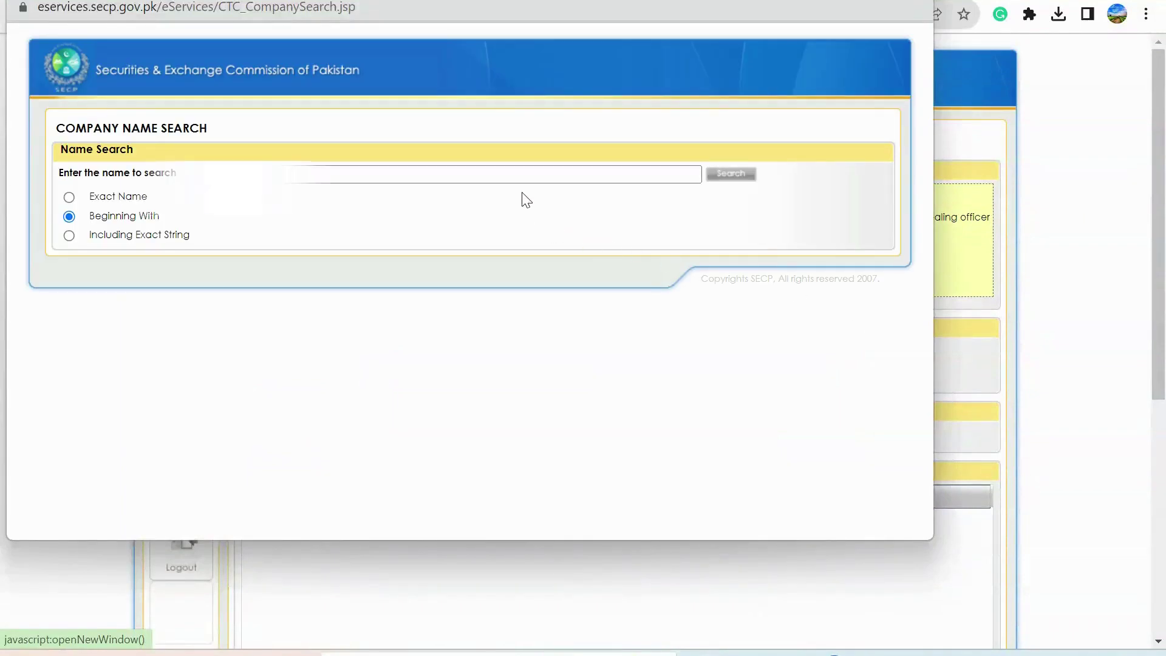
pyautogui.click(508, 175)
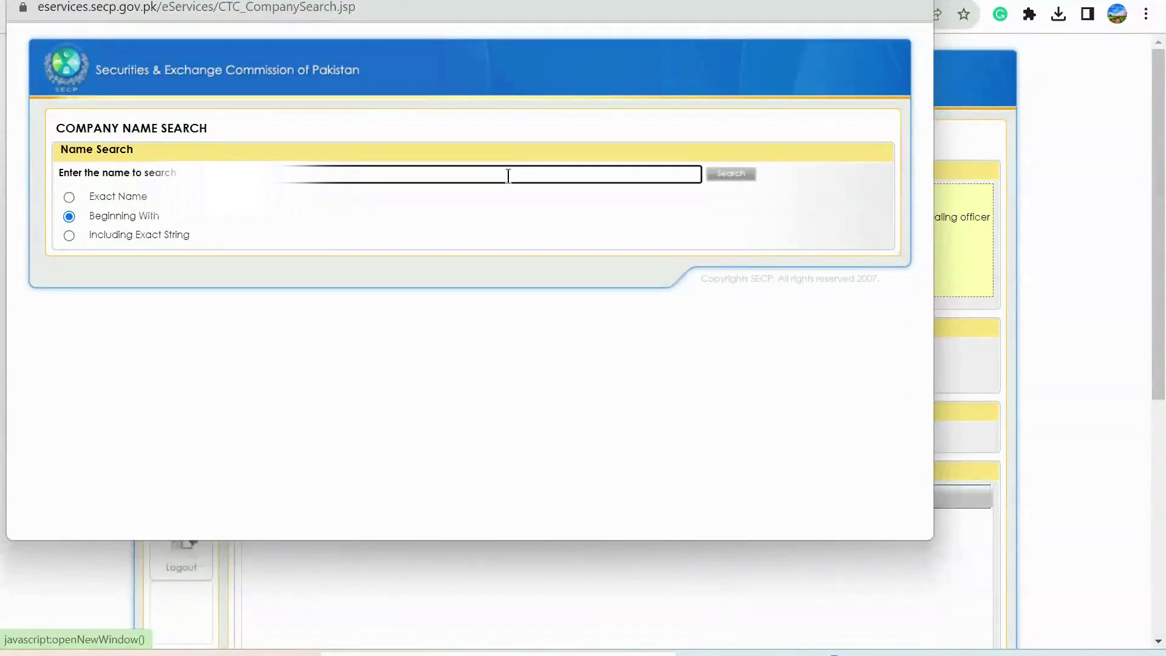
pyautogui.write('INDUS PREMI')
pyautogui.press('Return')
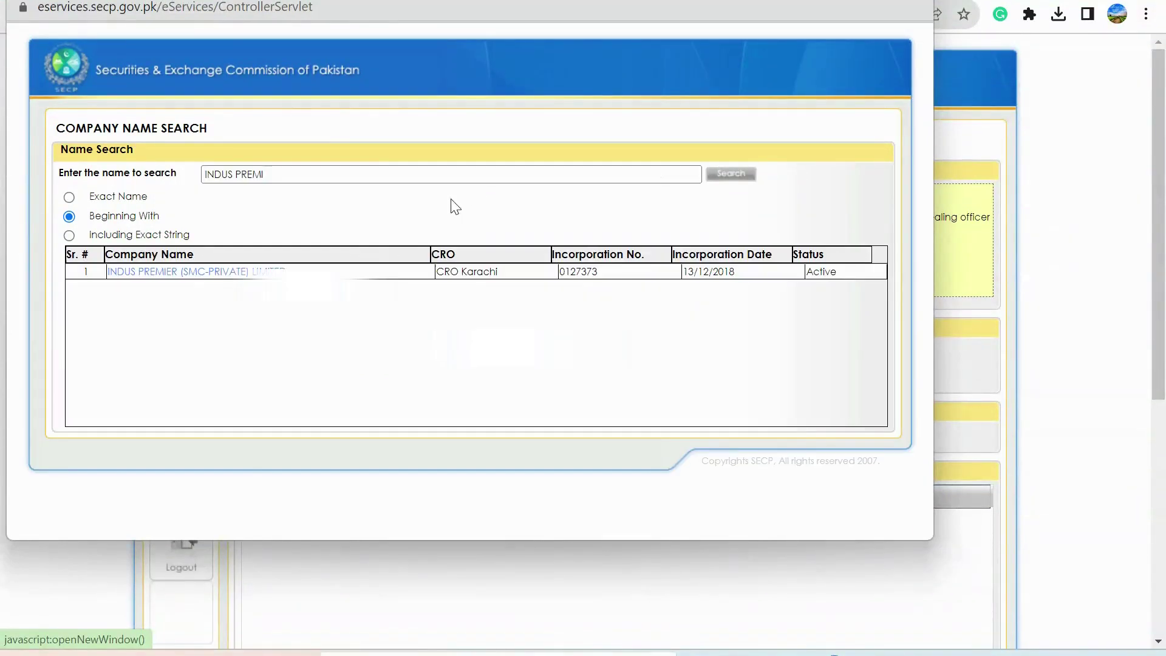
pyautogui.click(255, 274)
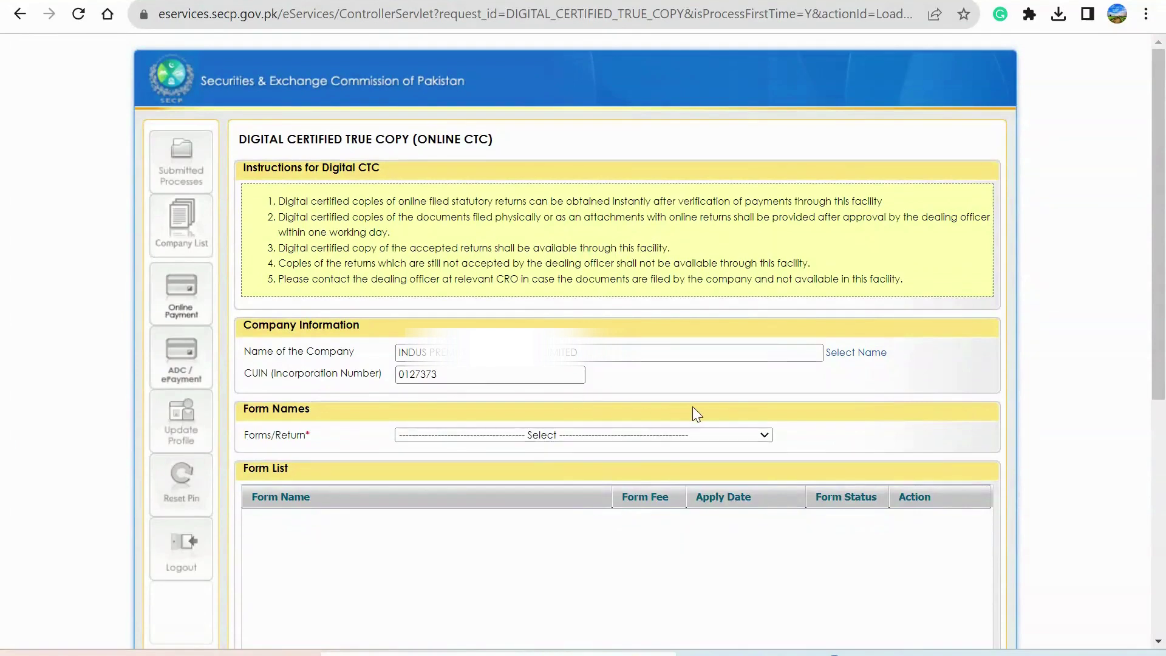
pyautogui.click(663, 435)
pyautogui.press('Down')
pyautogui.press('Down')
pyautogui.press('Down')
pyautogui.press('Down')
pyautogui.press('Down')
pyautogui.press('Down')
pyautogui.press('Down')
pyautogui.press('Down')
pyautogui.press('Down')
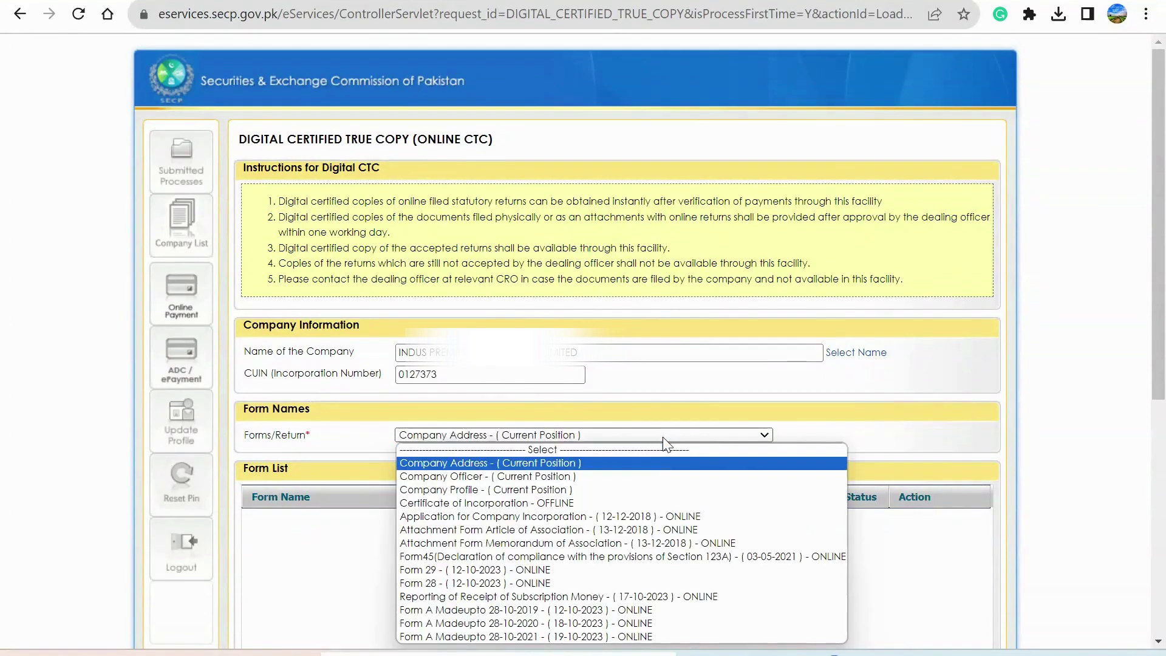
pyautogui.press('Down')
pyautogui.press('Down')
pyautogui.press('Down')
pyautogui.press('Down')
pyautogui.press('Down')
pyautogui.press('Down')
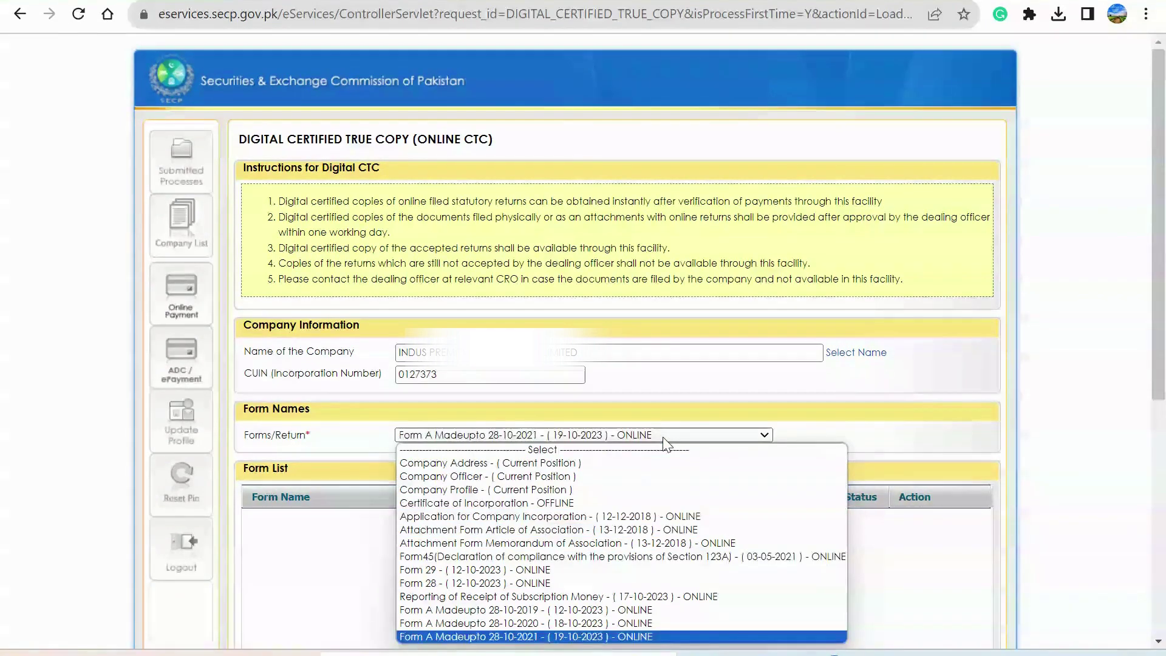
pyautogui.press('Up')
pyautogui.press('Up')
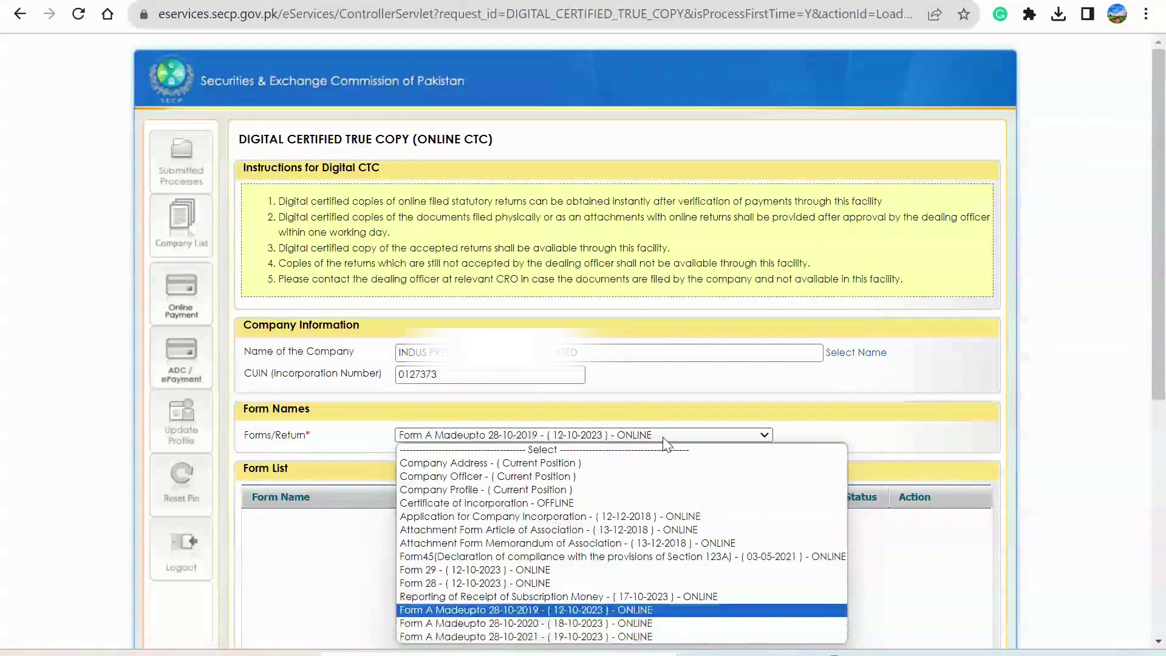
pyautogui.press('Return')
pyautogui.click(664, 436)
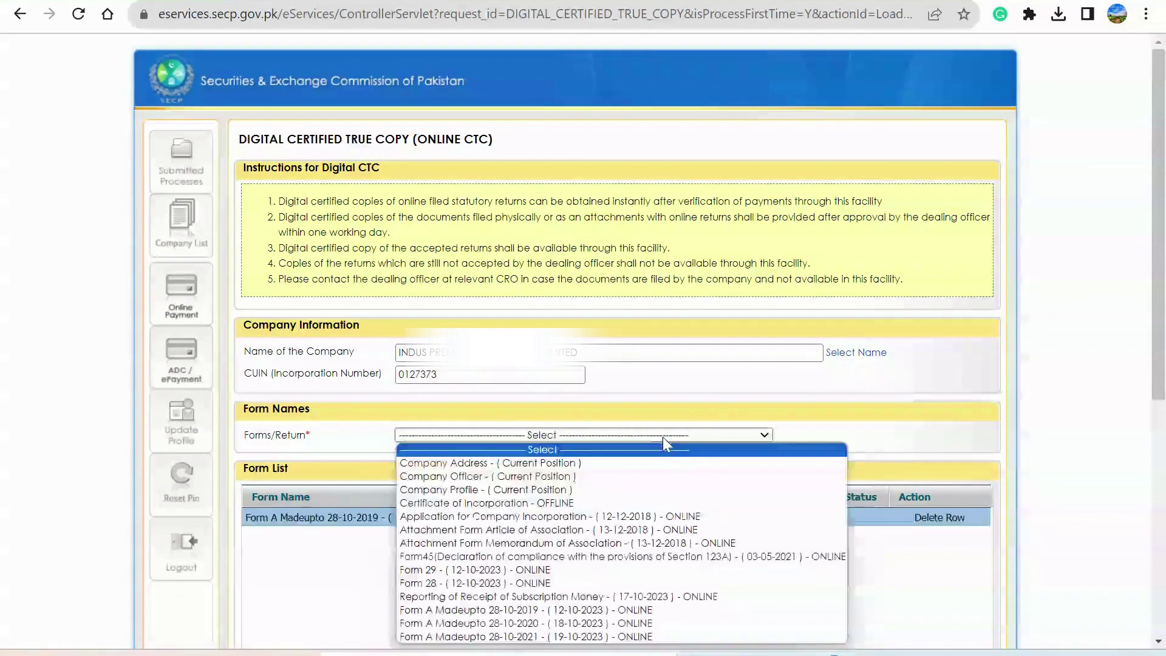
pyautogui.press('Down')
pyautogui.press('Down')
pyautogui.press('Down')
pyautogui.press('Down')
pyautogui.press('Down')
pyautogui.press('Down')
pyautogui.press('Down')
pyautogui.press('Down')
pyautogui.press('Down')
pyautogui.press('Down')
pyautogui.press('Down')
pyautogui.press('Down')
pyautogui.press('Down')
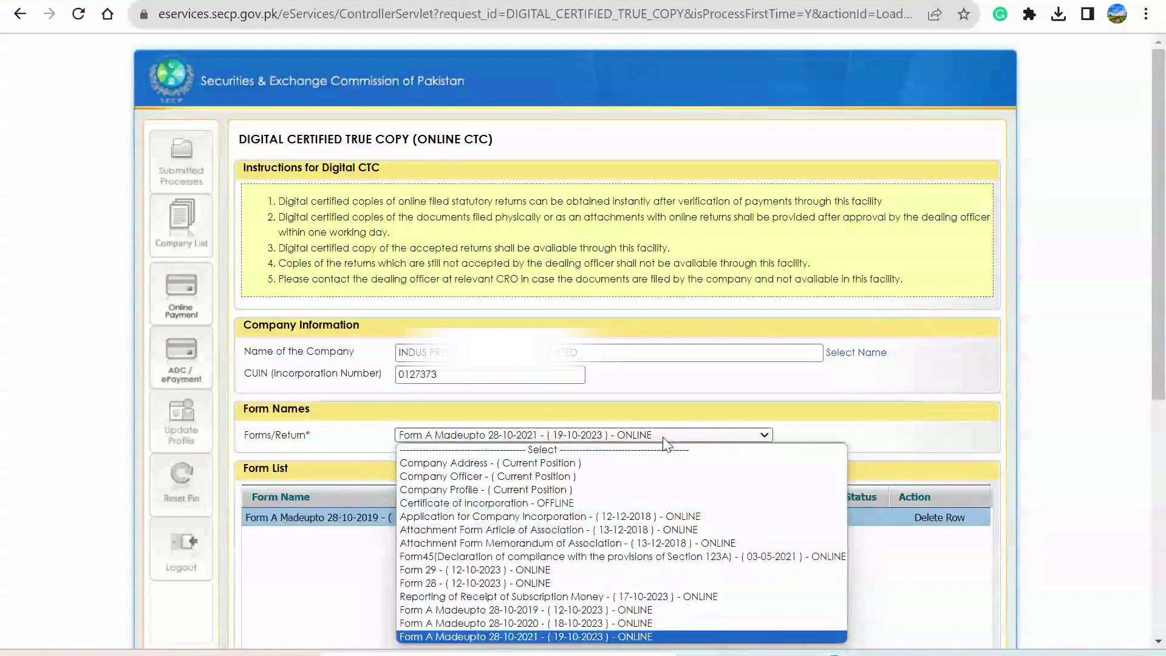
pyautogui.press('Return')
pyautogui.click(662, 436)
pyautogui.press('Down')
pyautogui.press('Down')
pyautogui.press('Down')
pyautogui.press('Down')
pyautogui.press('Down')
pyautogui.press('Down')
pyautogui.press('Down')
pyautogui.press('Down')
pyautogui.press('Down')
pyautogui.press('Down')
pyautogui.press('Down')
pyautogui.press('Down')
pyautogui.press('Down')
pyautogui.press('Down')
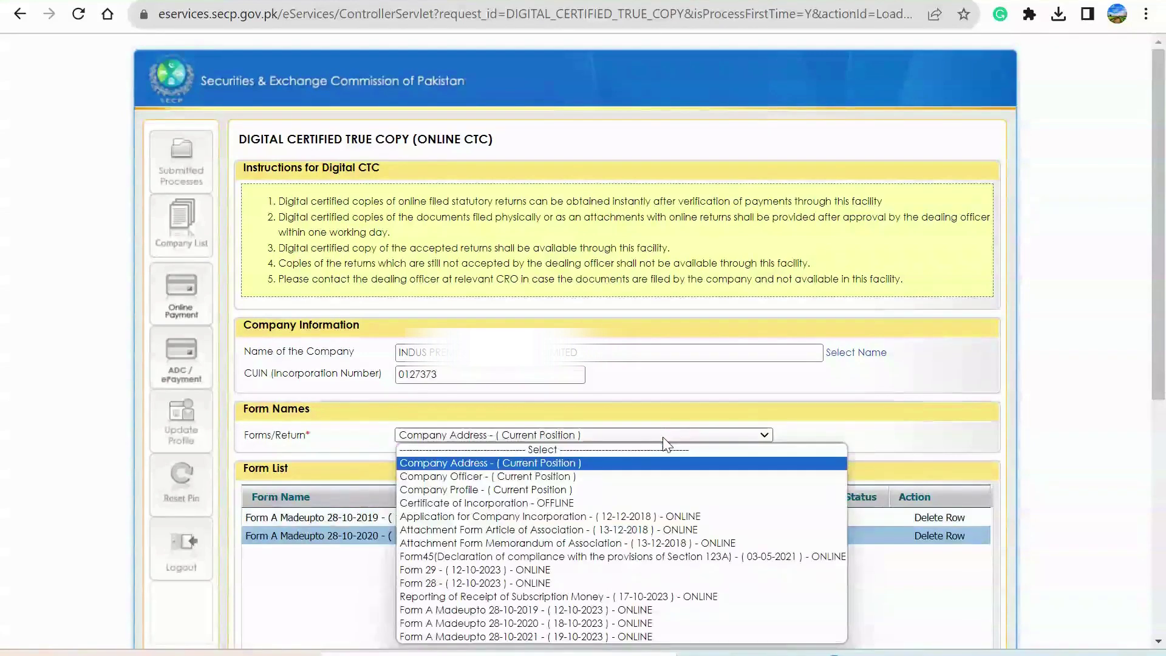
pyautogui.press('Return')
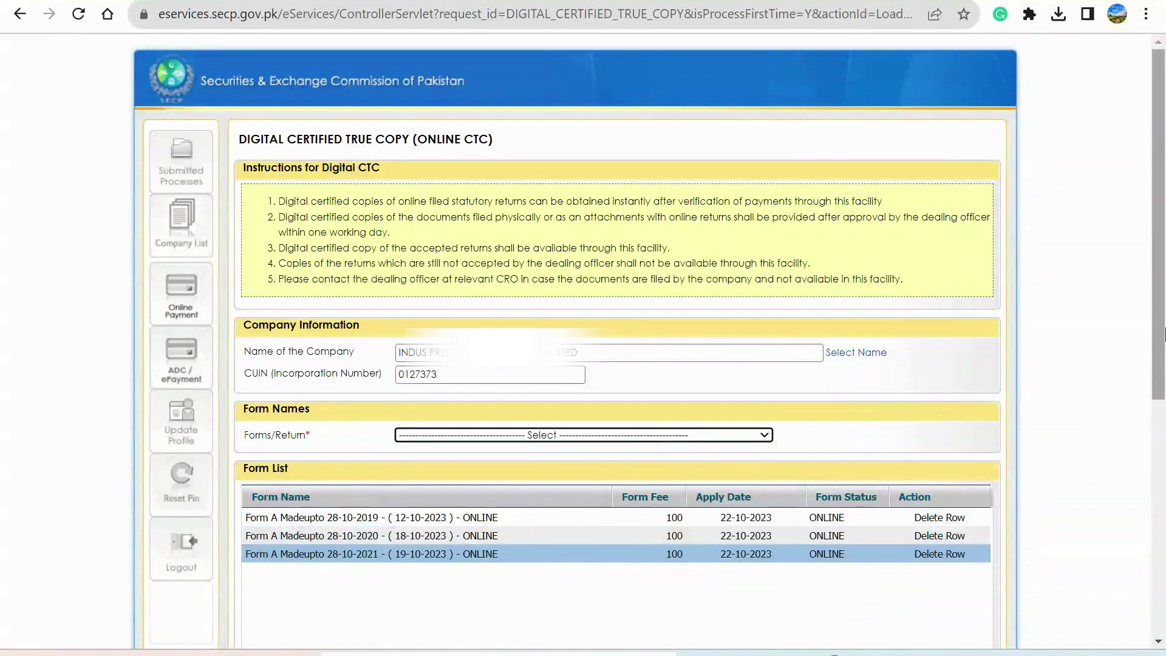
# Set the mode of payment to Credit Card in the payment details.
pyautogui.scroll(-7, 1164, 331)
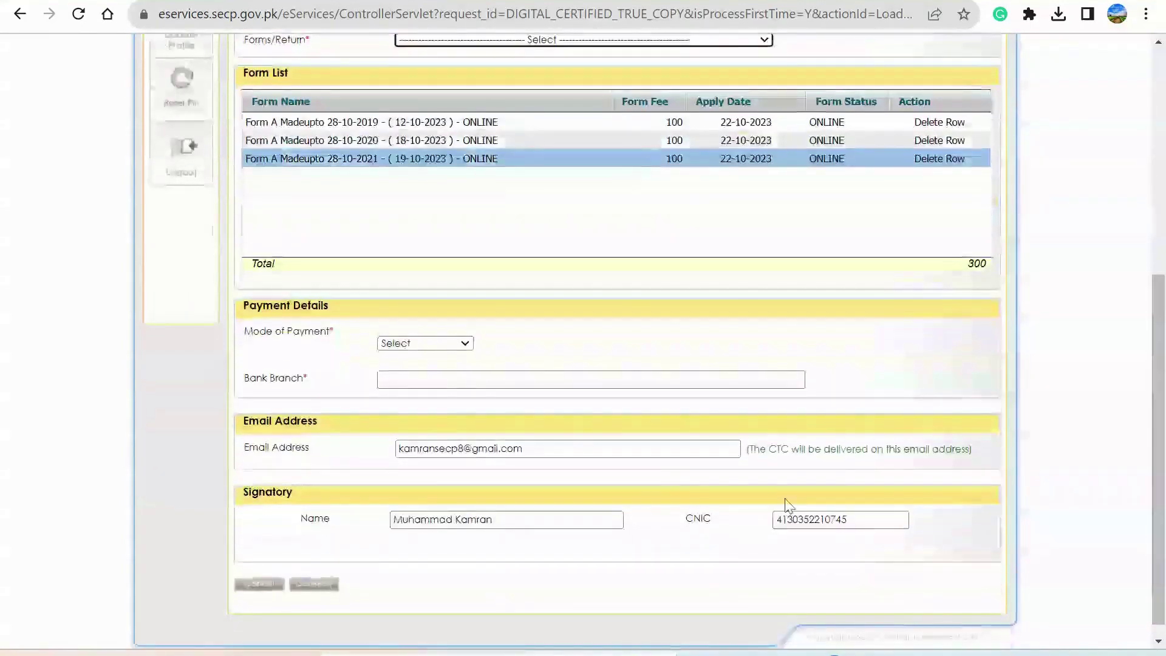
pyautogui.click(461, 348)
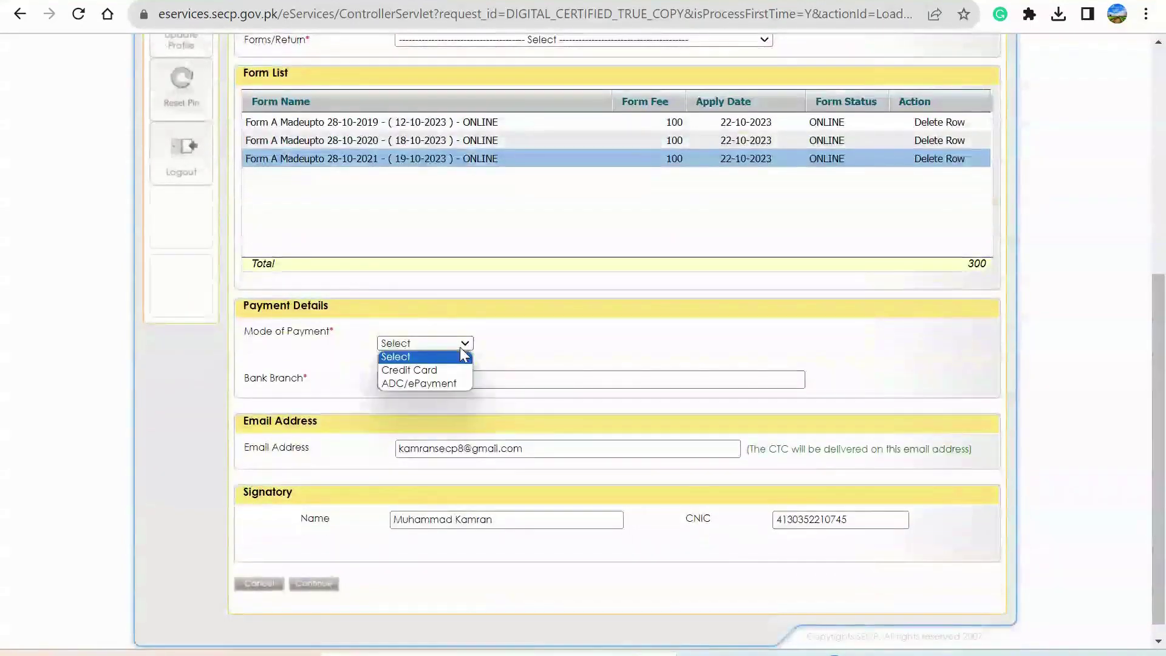
pyautogui.press('Down')
pyautogui.press('Down')
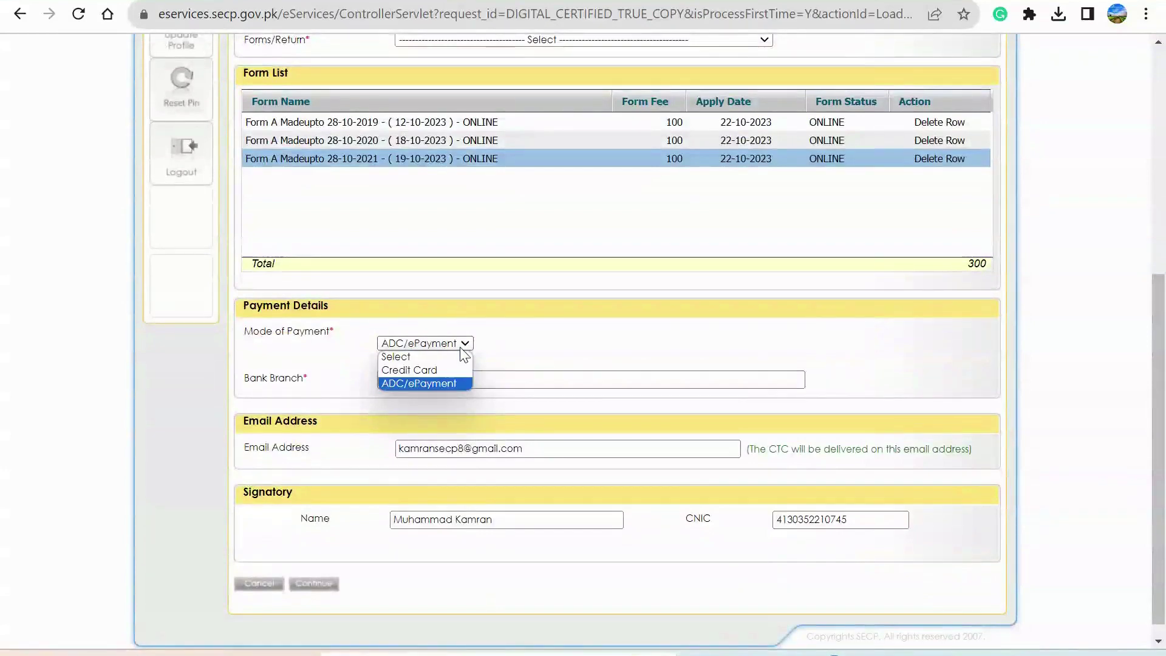
pyautogui.press('Up')
pyautogui.press('Return')
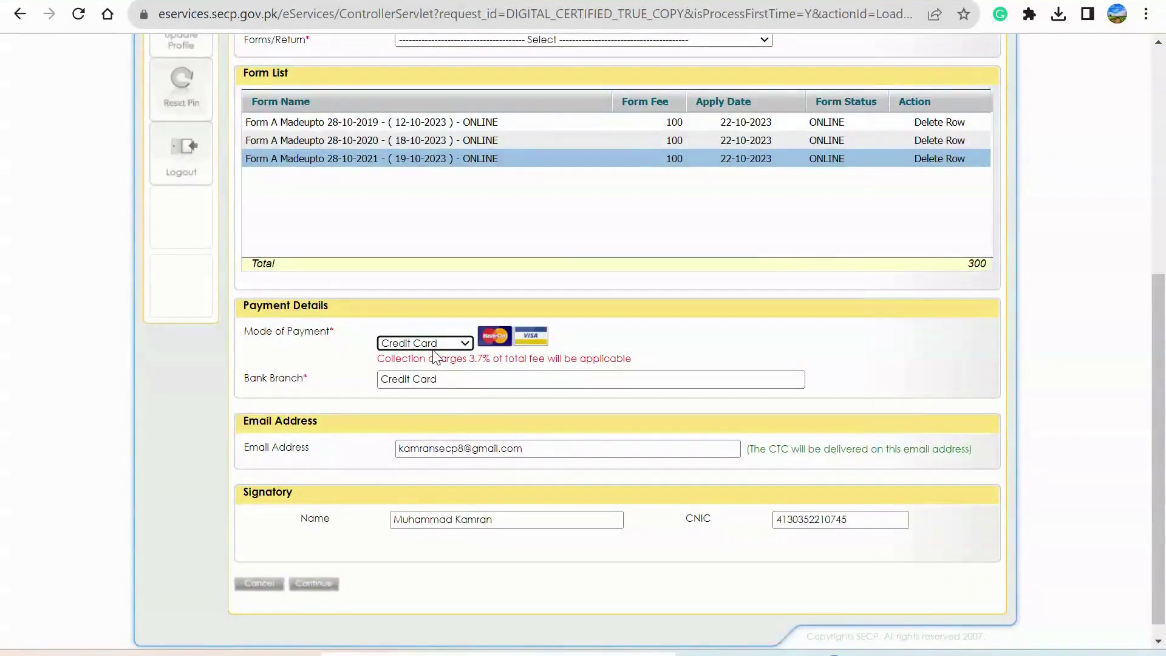
# Switch the mode of payment to ADC/ePayment and back to Credit Card to compare their collection charges.
pyautogui.click(434, 345)
pyautogui.press('Down')
pyautogui.press('Return')
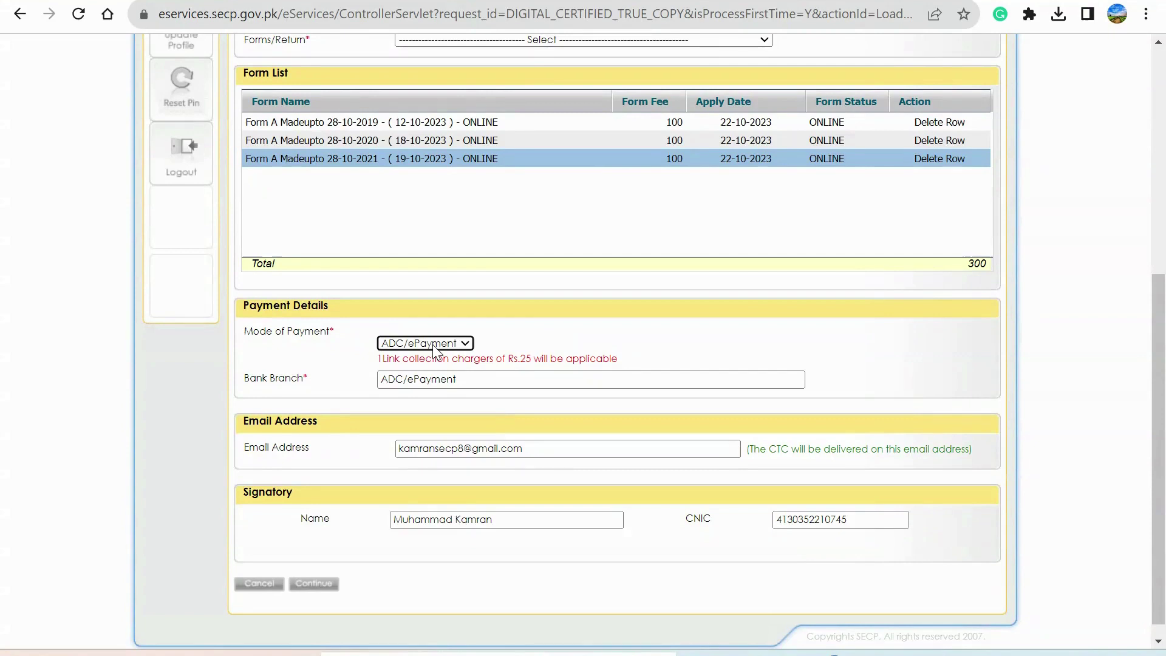
pyautogui.click(433, 345)
pyautogui.click(418, 364)
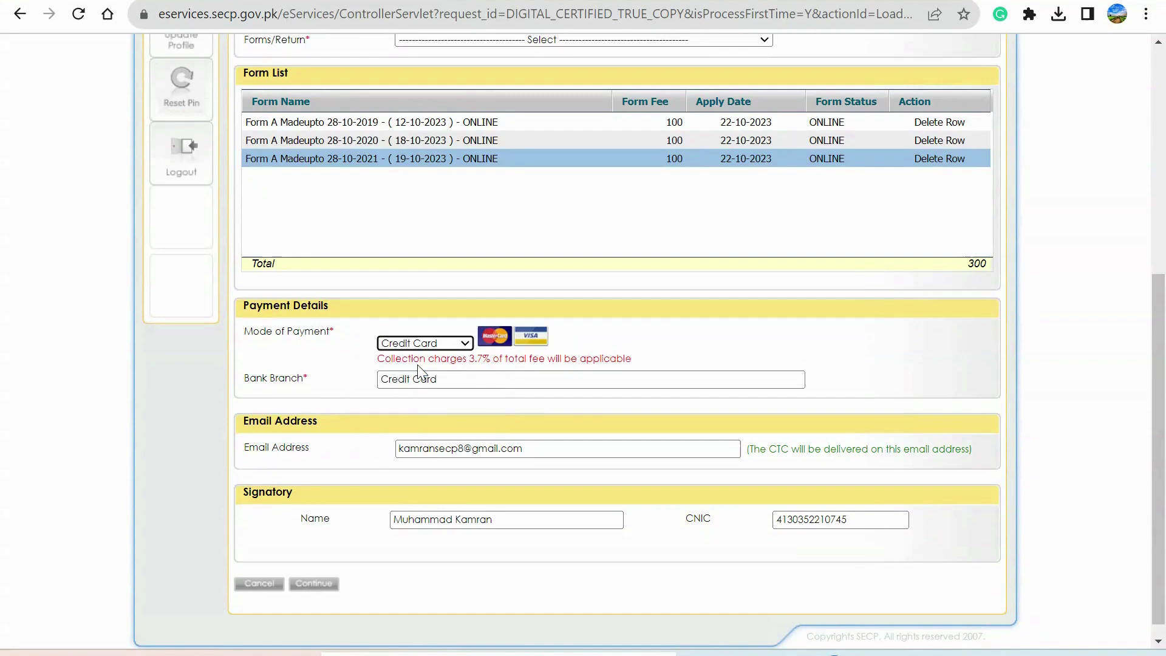
pyautogui.moveTo(1159, 370); pyautogui.dragTo(1161, 218)
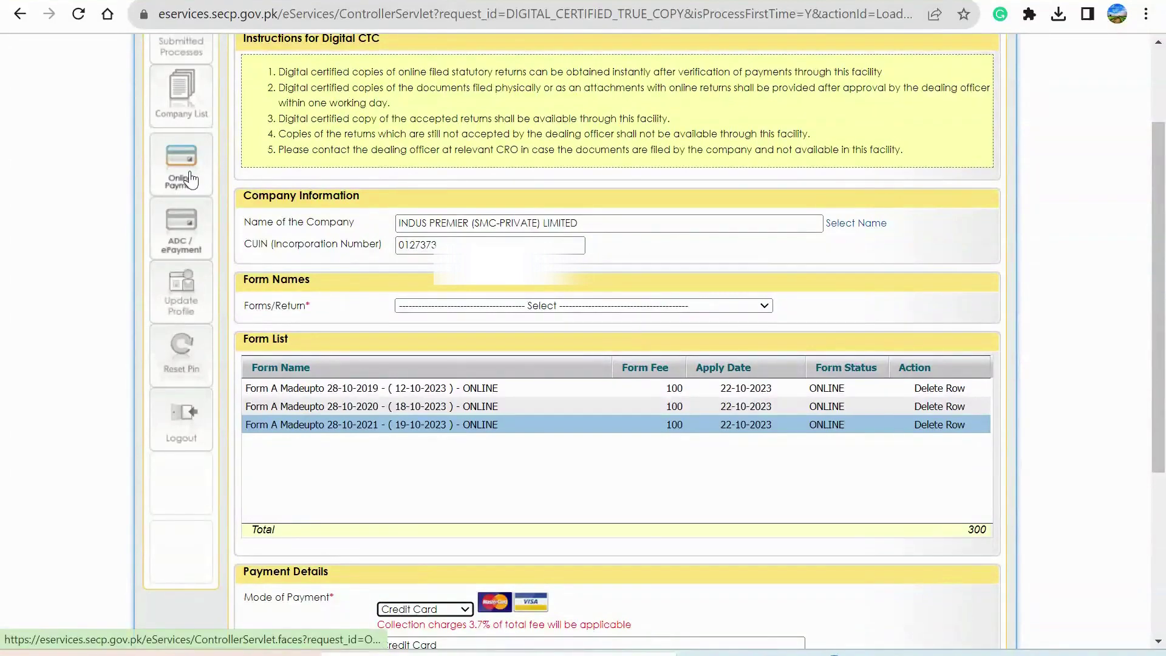
pyautogui.scroll(-5, 509, 422)
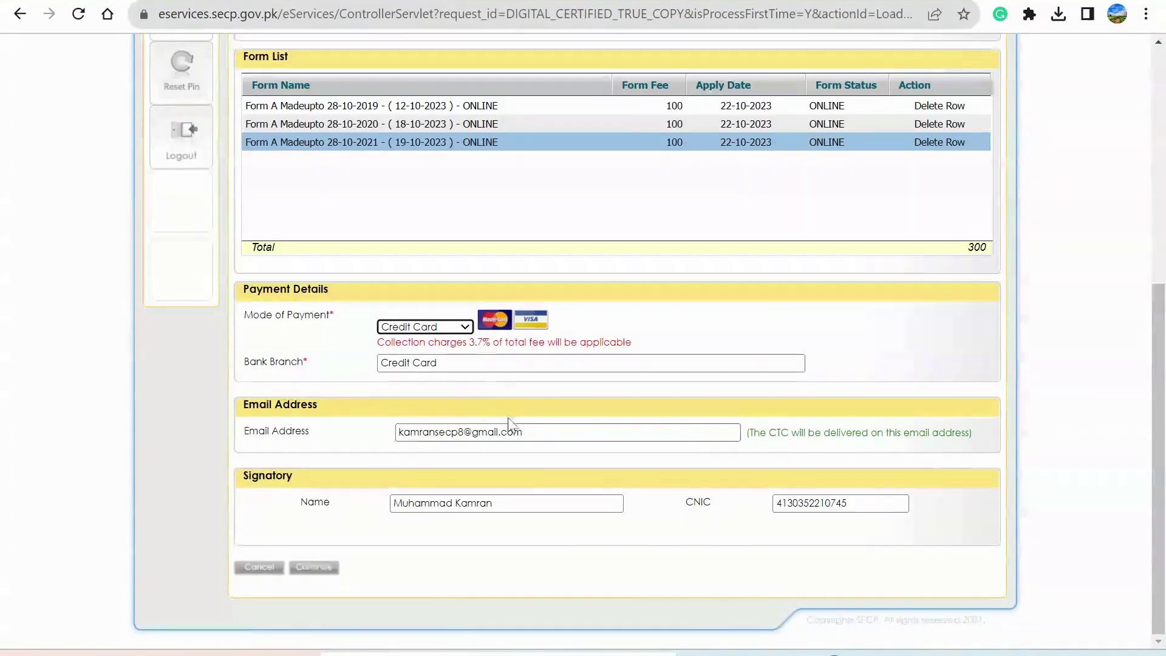
pyautogui.click(372, 349)
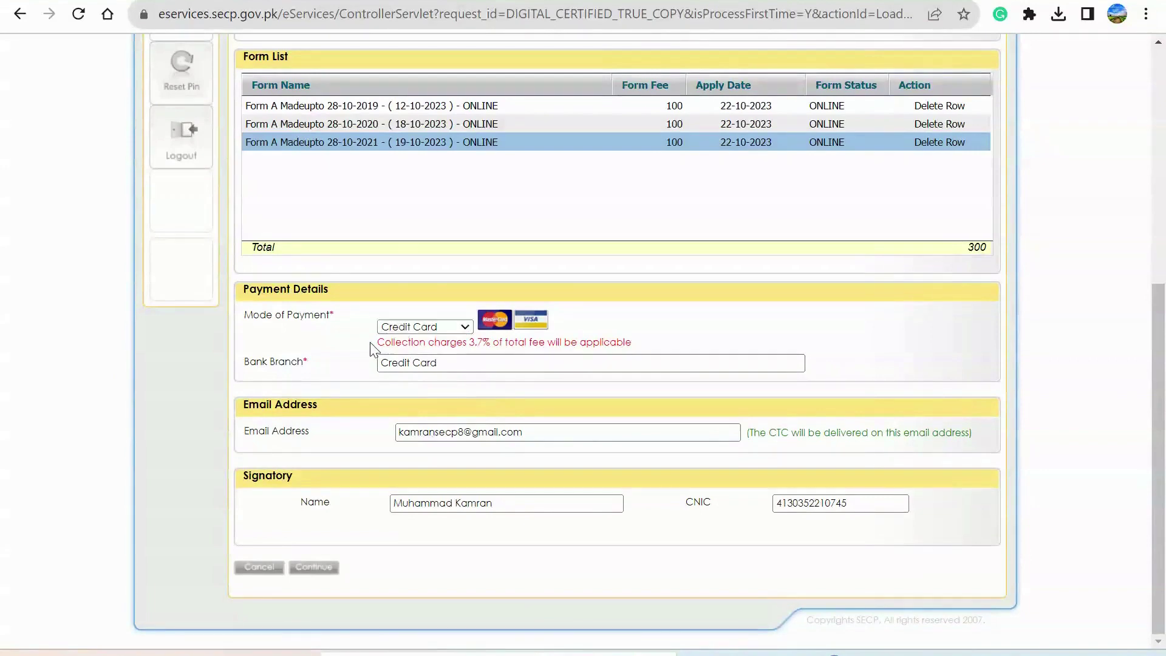
pyautogui.moveTo(372, 349); pyautogui.dragTo(605, 317)
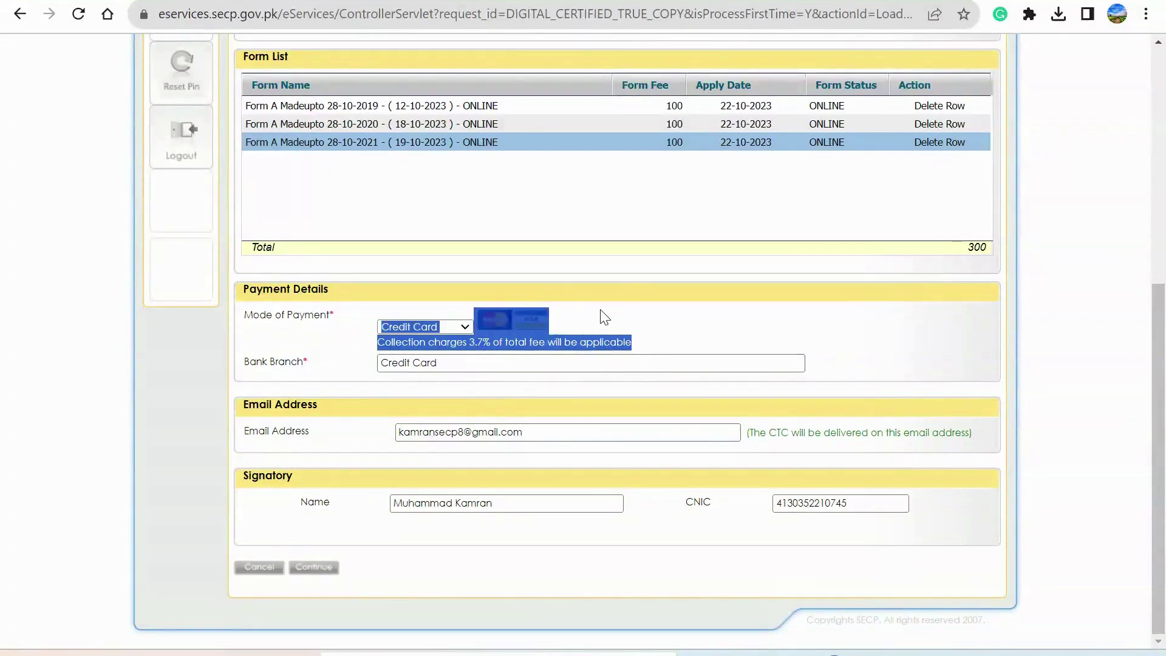
# Set the mode of payment to ADC/ePayment in the payment details.
pyautogui.click(439, 326)
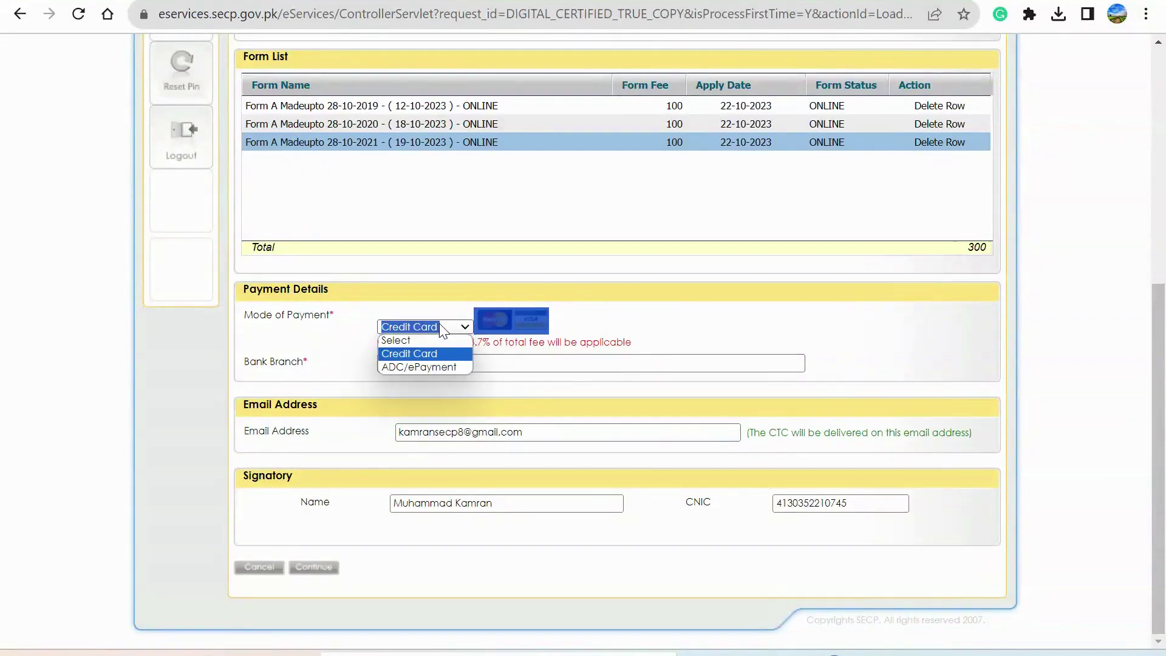
pyautogui.press('Down')
pyautogui.press('Return')
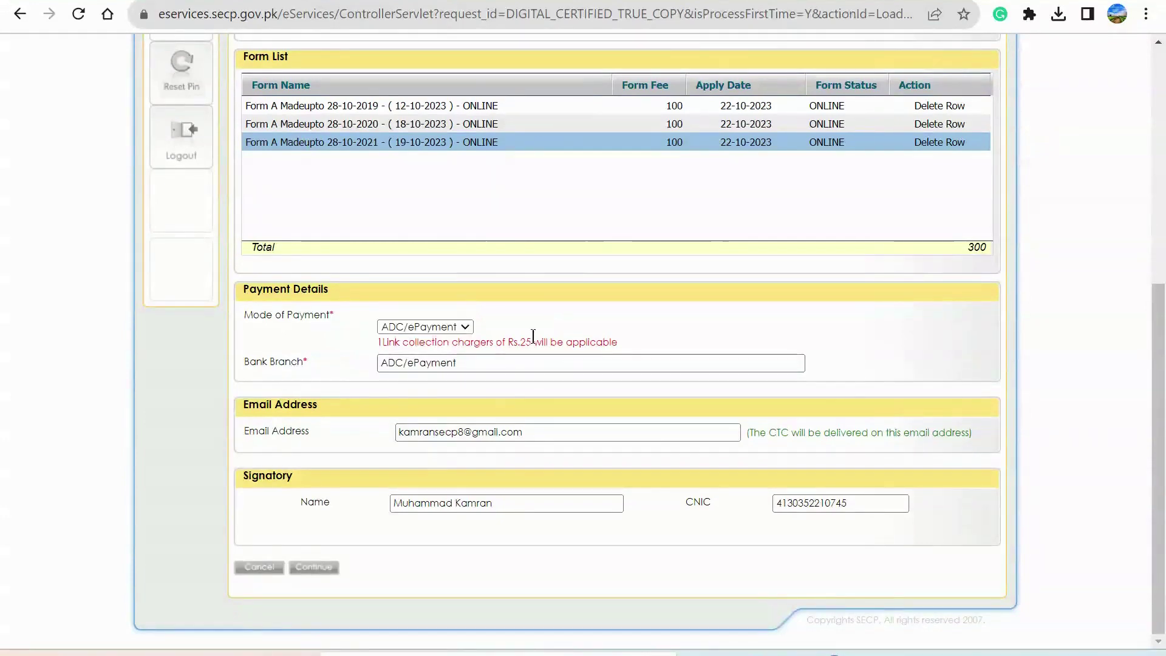
pyautogui.click(527, 359)
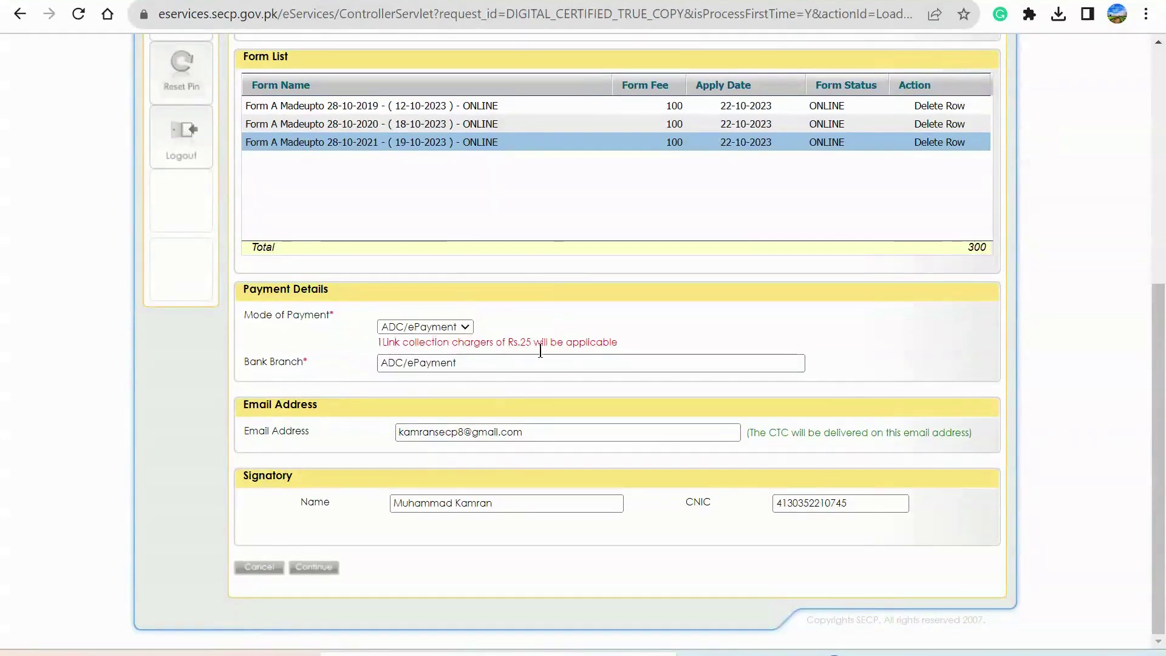
# Check the delivery email address and continue to save the certified copy request.
pyautogui.click(330, 570)
pyautogui.click(464, 431)
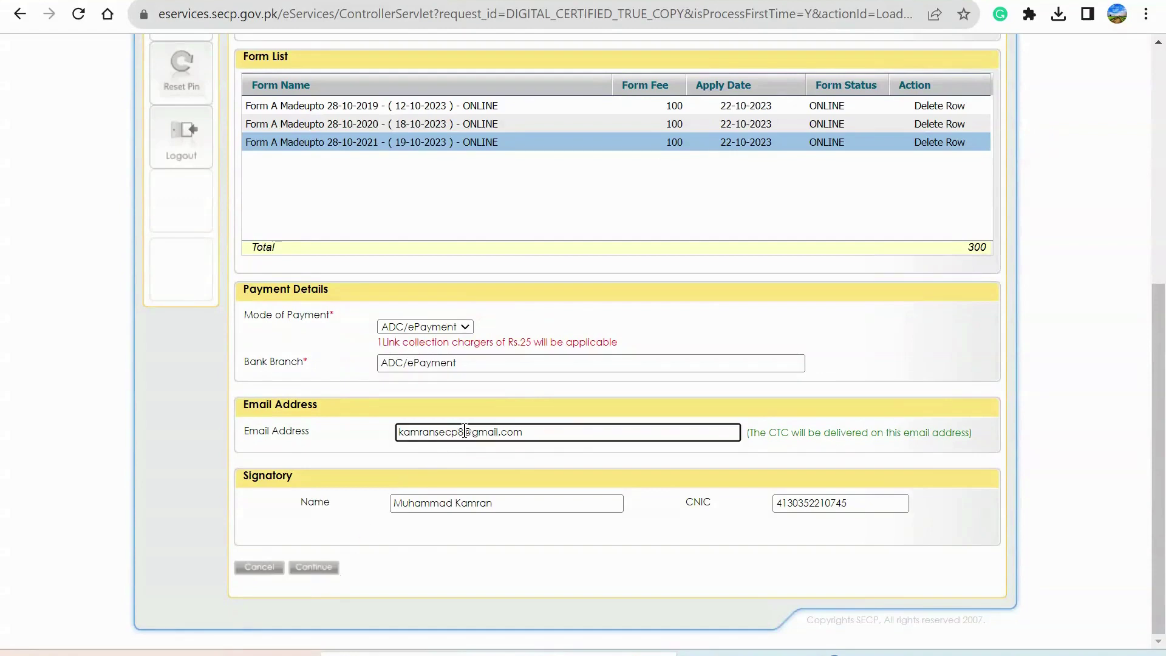
pyautogui.tripleClick(464, 431)
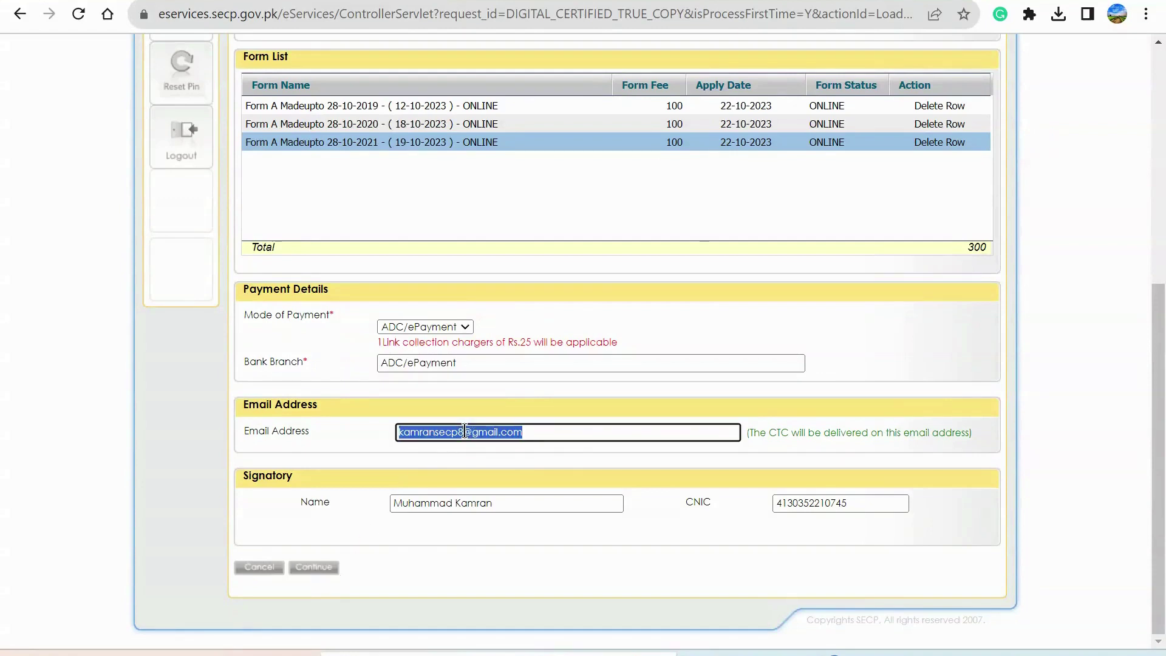
pyautogui.click(304, 567)
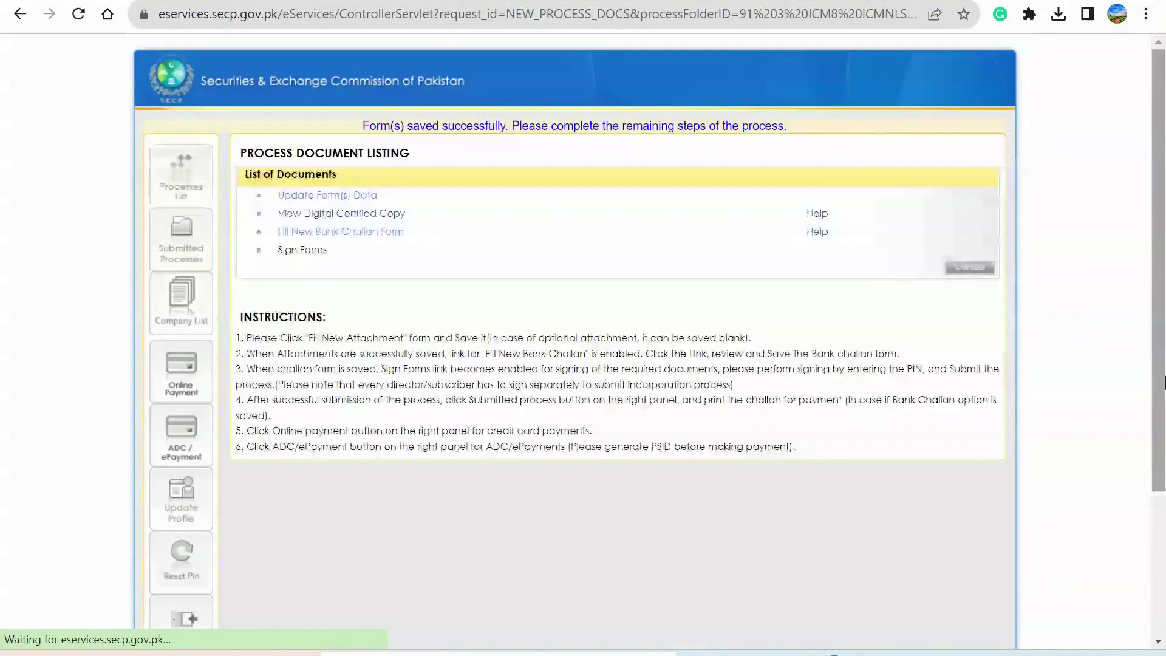
# Reopen the saved form data for updating and delete the Form A entries made up to 28-10-2019 and 28-10-2020.
pyautogui.click(345, 203)
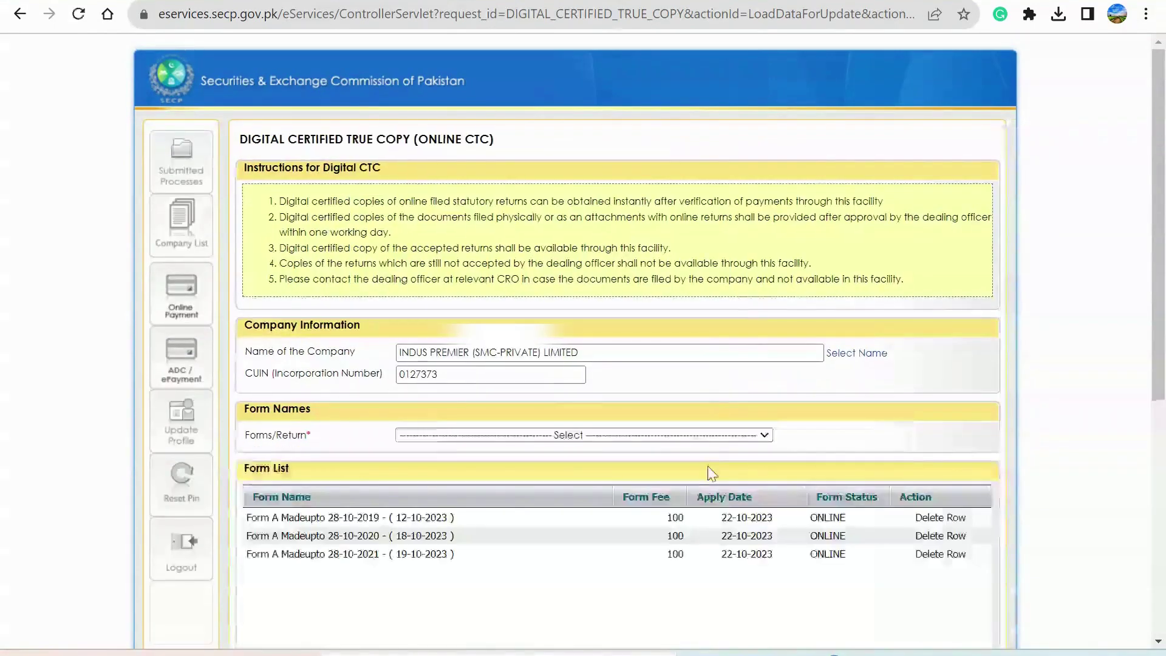
pyautogui.moveTo(1159, 374); pyautogui.dragTo(1165, 468)
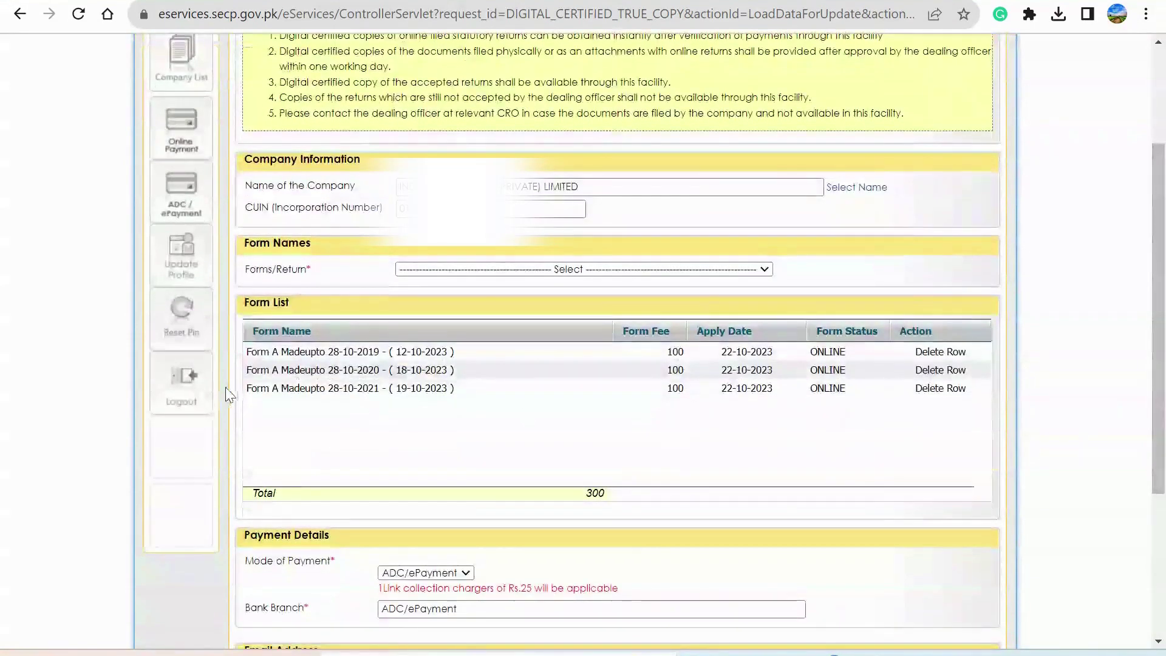
pyautogui.click(655, 353)
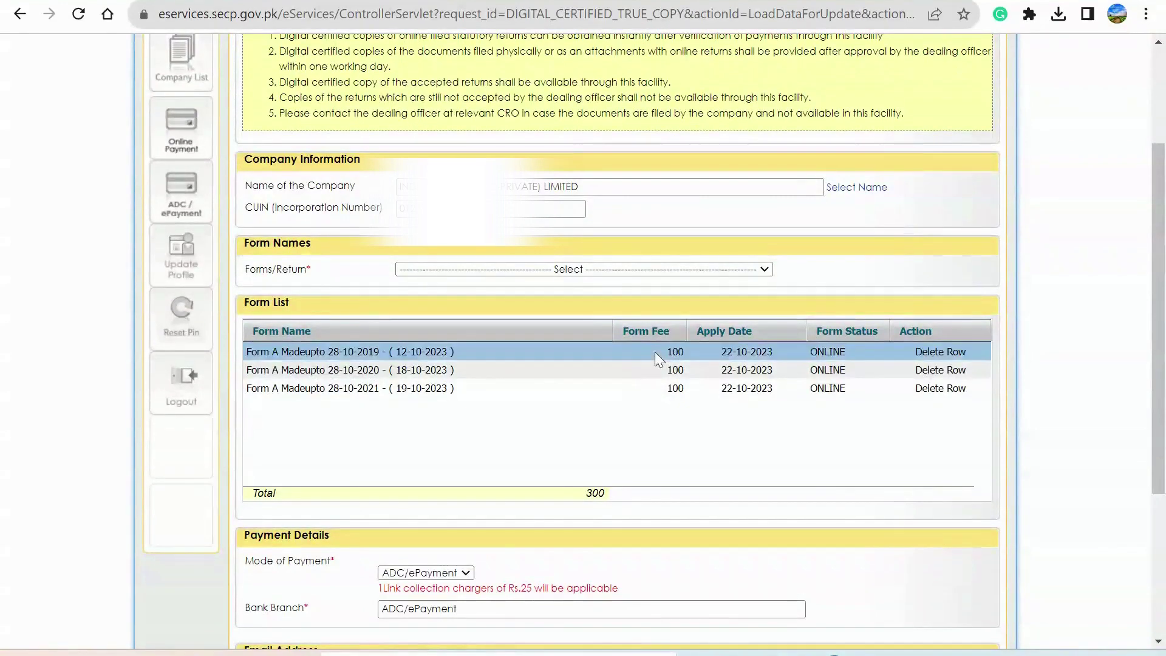
pyautogui.click(949, 351)
pyautogui.click(943, 353)
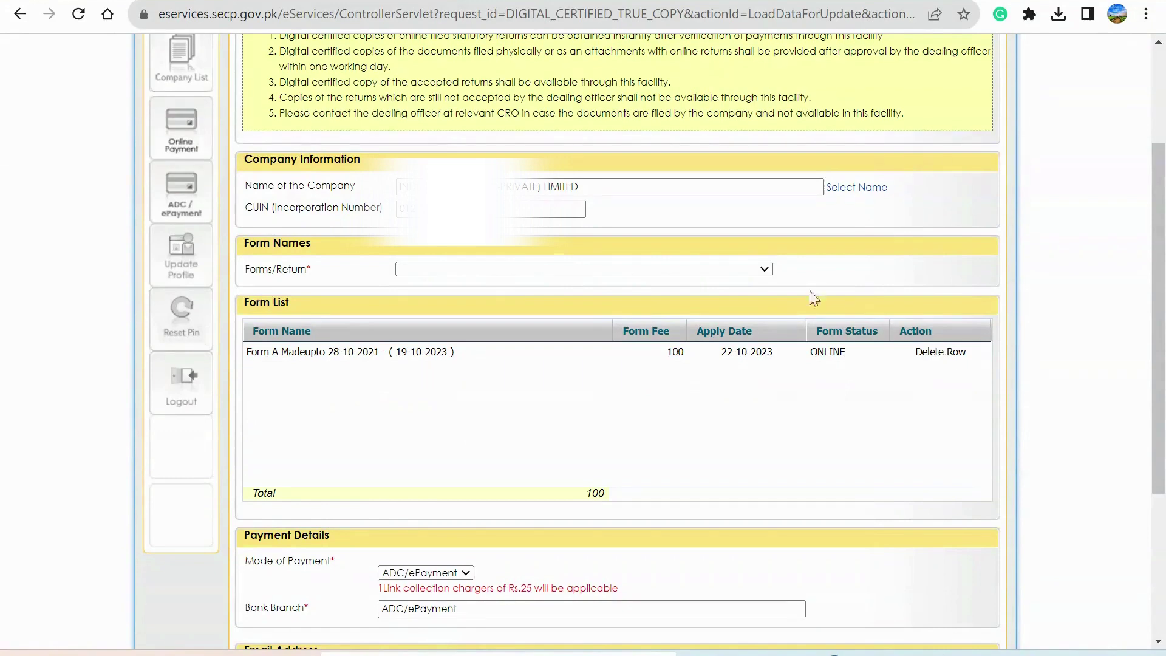
# Add the online Form 29 dated 12-10-2023 to the list of forms requested as certified copies.
pyautogui.click(681, 269)
pyautogui.press('Down')
pyautogui.press('Down')
pyautogui.press('Down')
pyautogui.press('Down')
pyautogui.press('Down')
pyautogui.press('Down')
pyautogui.press('Down')
pyautogui.press('Down')
pyautogui.press('Down')
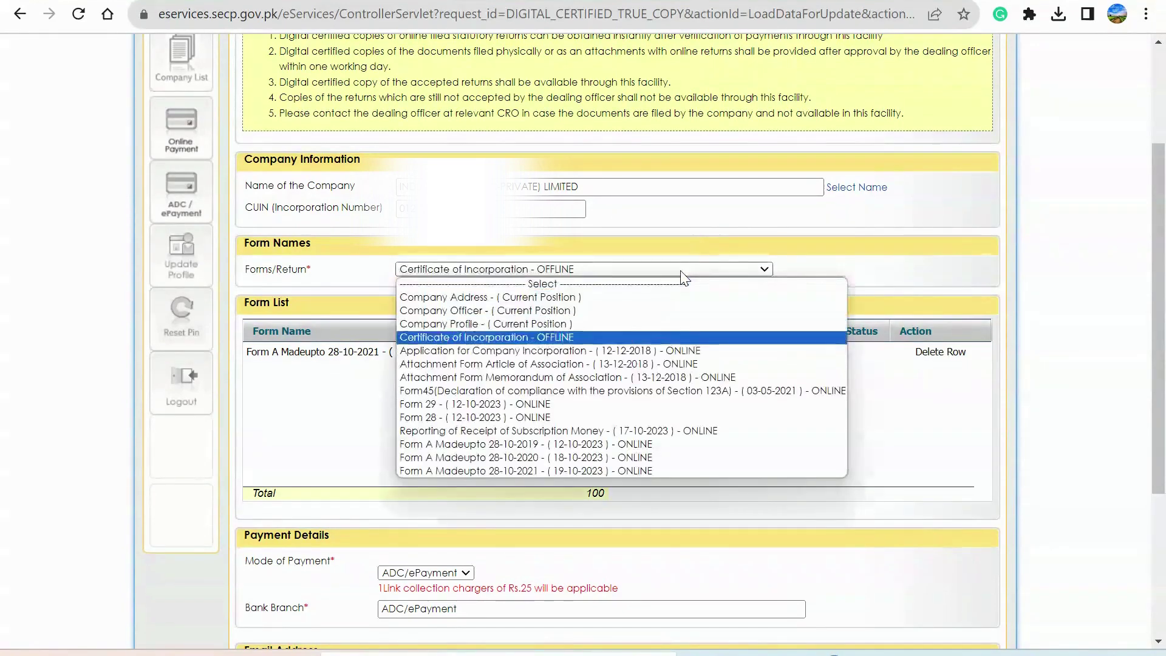
pyautogui.press('Return')
# Add the online Attachment Form Article of Association dated 13-12-2018 to the form list.
pyautogui.click(682, 272)
pyautogui.press('Down')
pyautogui.press('Down')
pyautogui.press('Down')
pyautogui.press('Down')
pyautogui.press('Down')
pyautogui.press('Down')
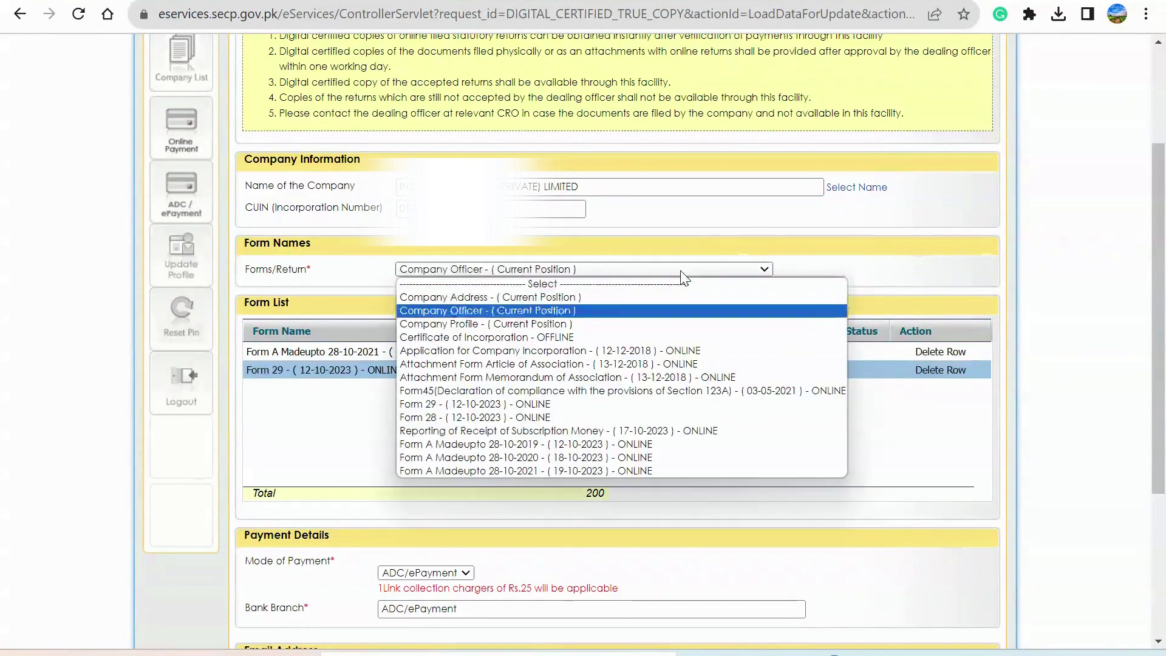
pyautogui.press('Return')
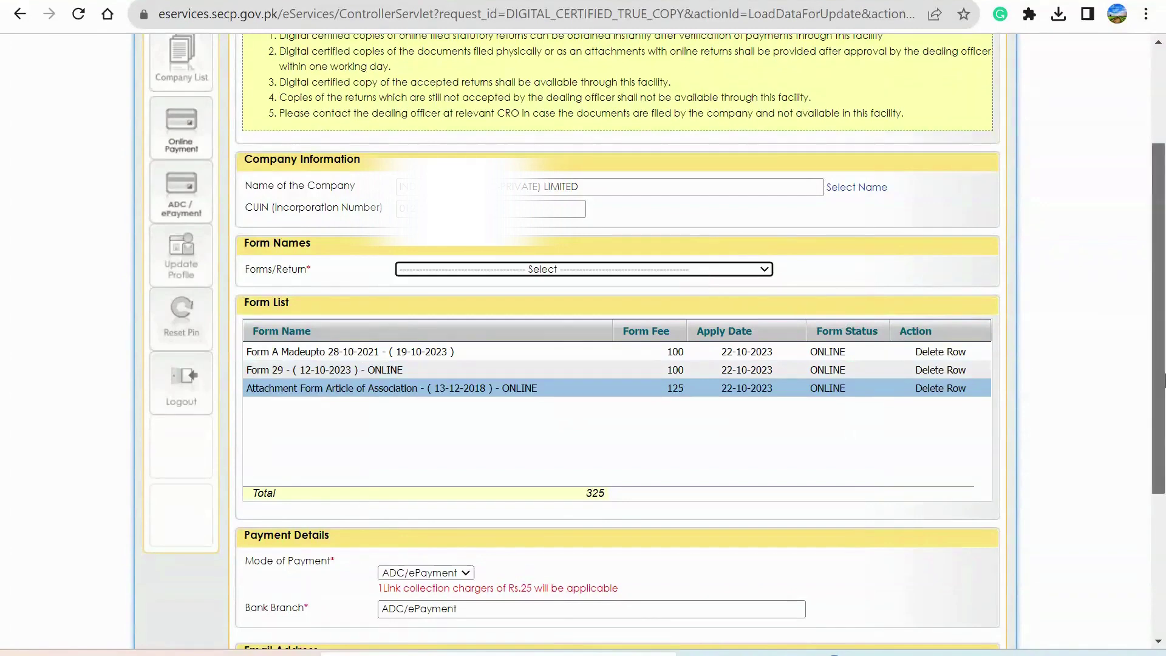
# Save the updated certified copy request, then fill a new bank challan form for it and save the challan.
pyautogui.moveTo(1159, 316); pyautogui.dragTo(1159, 456)
pyautogui.click(317, 568)
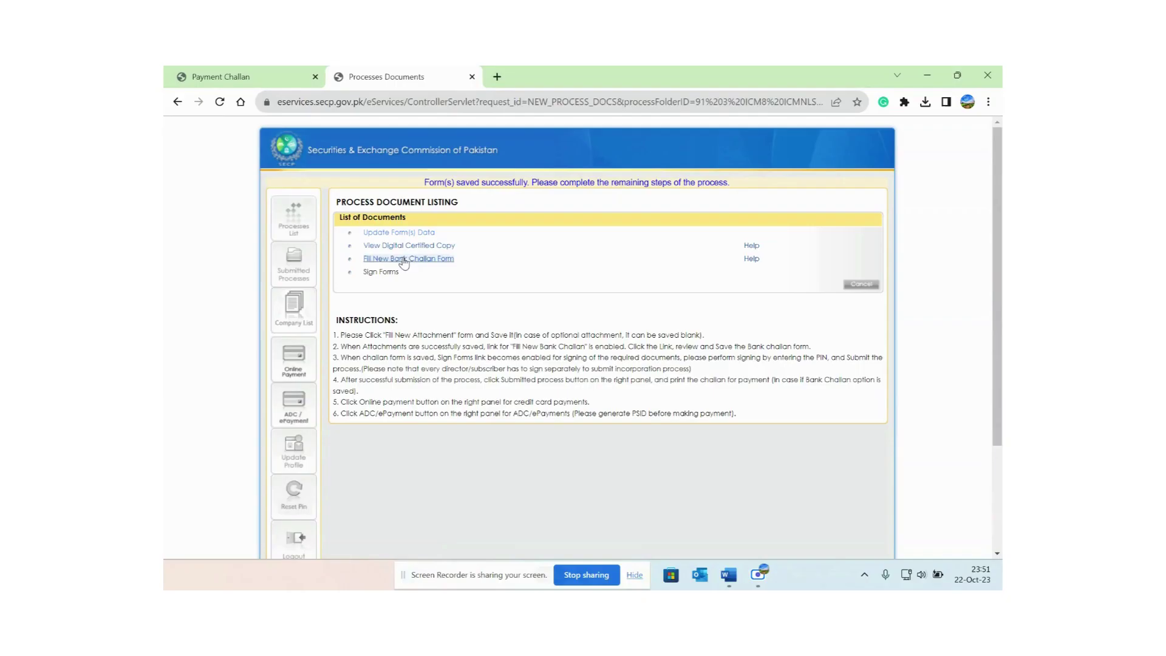
pyautogui.click(404, 260)
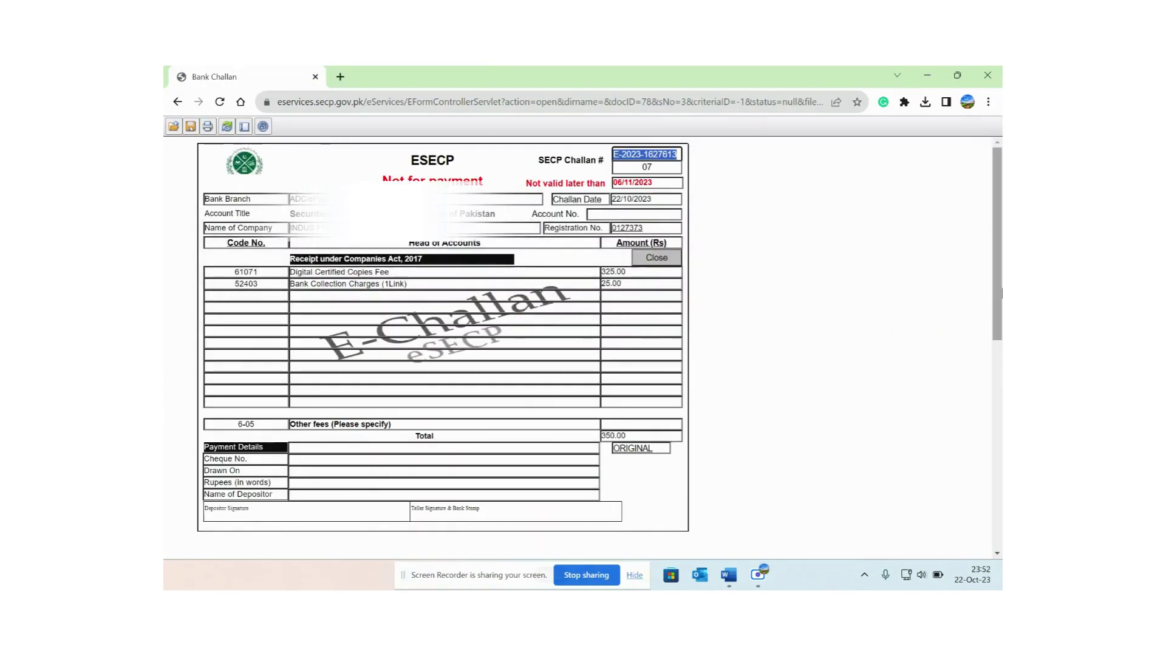
pyautogui.moveTo(998, 317); pyautogui.dragTo(1001, 526)
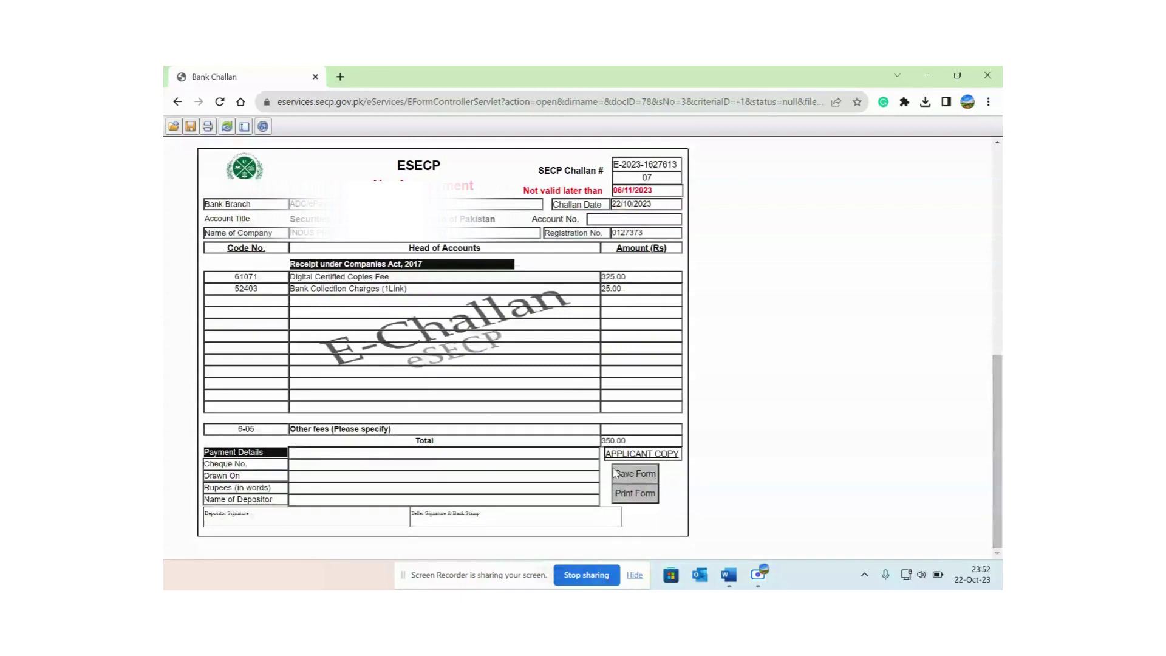
pyautogui.click(644, 475)
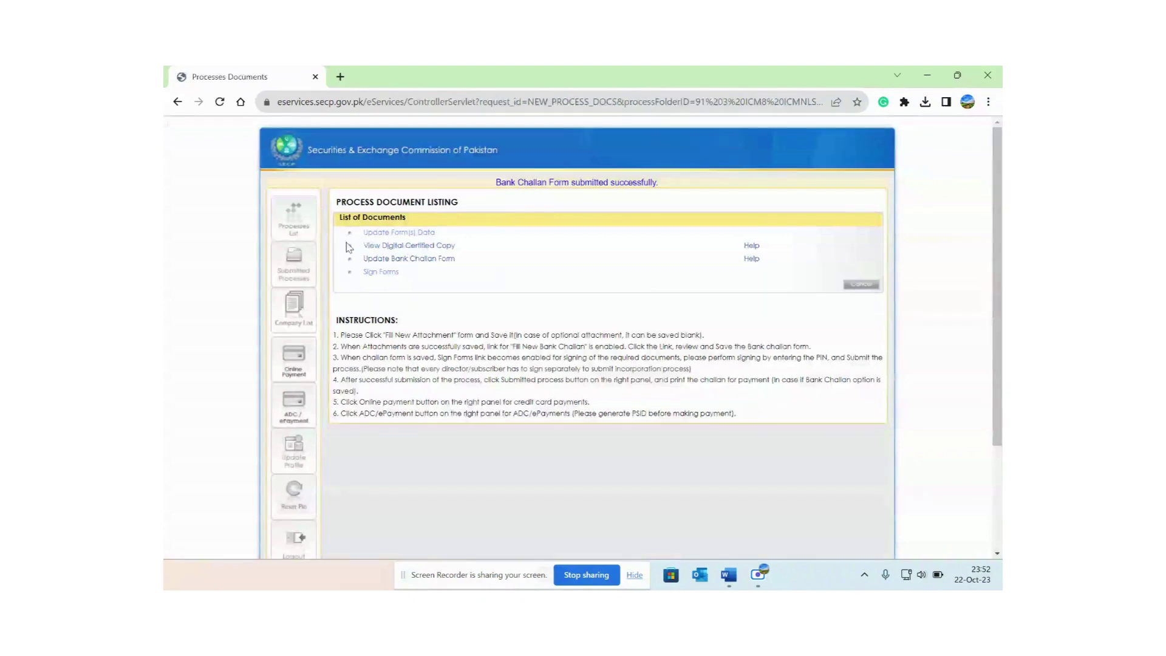
# Open the request's documents for signing and apply the user PIN to them.
pyautogui.click(380, 272)
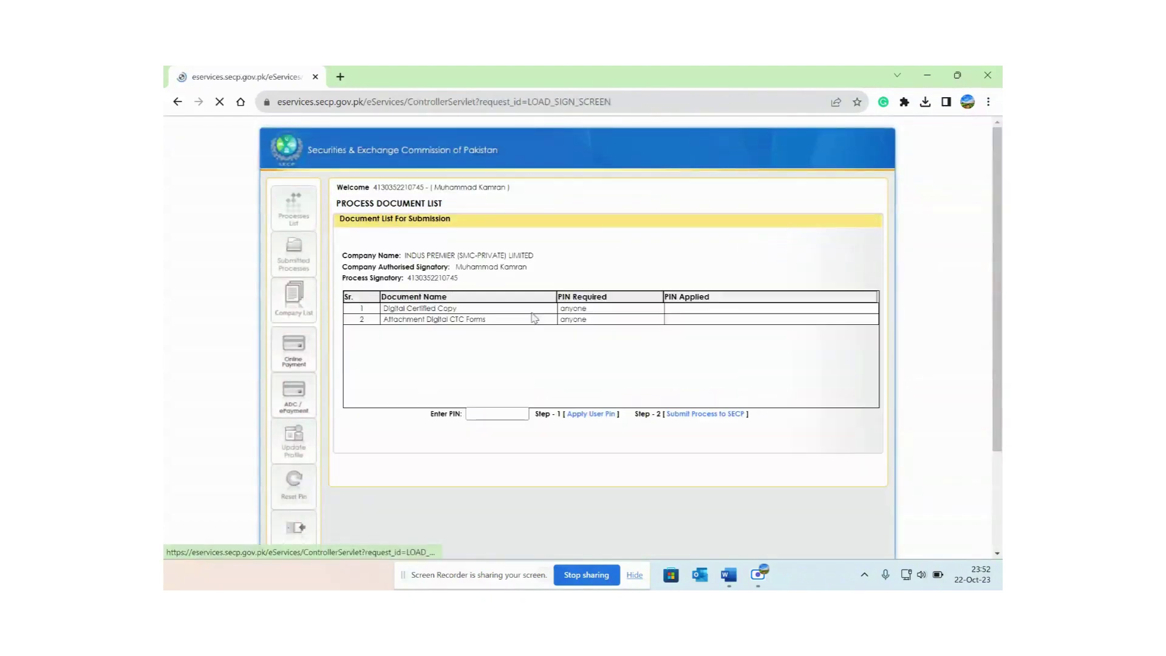
pyautogui.click(509, 415)
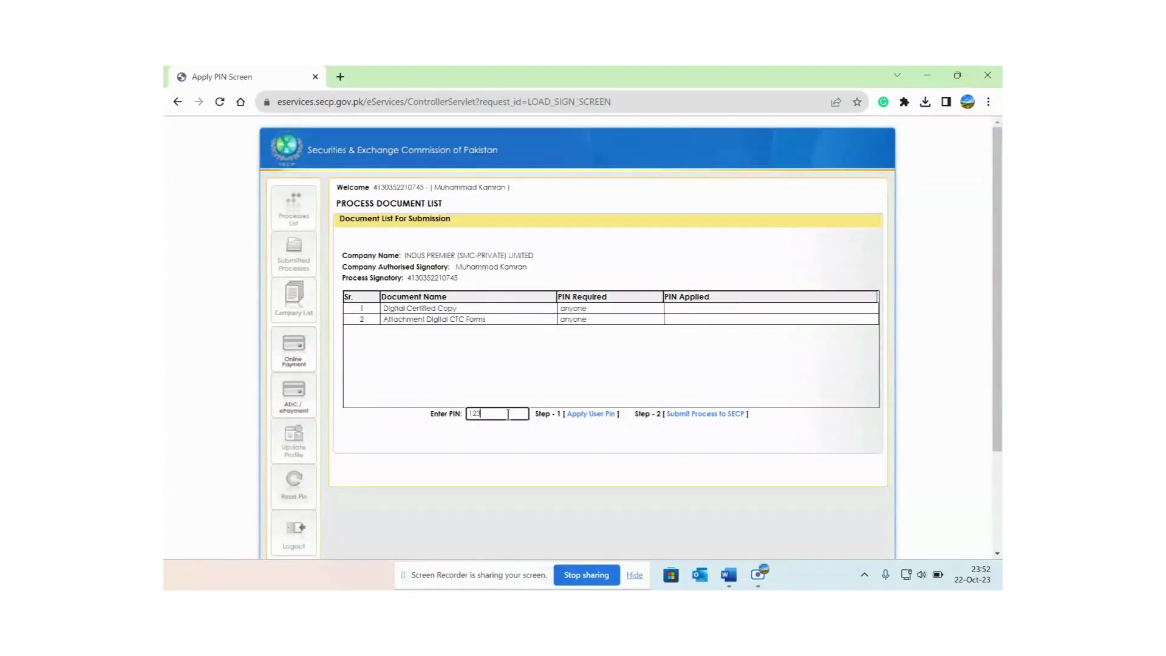
pyautogui.click(582, 414)
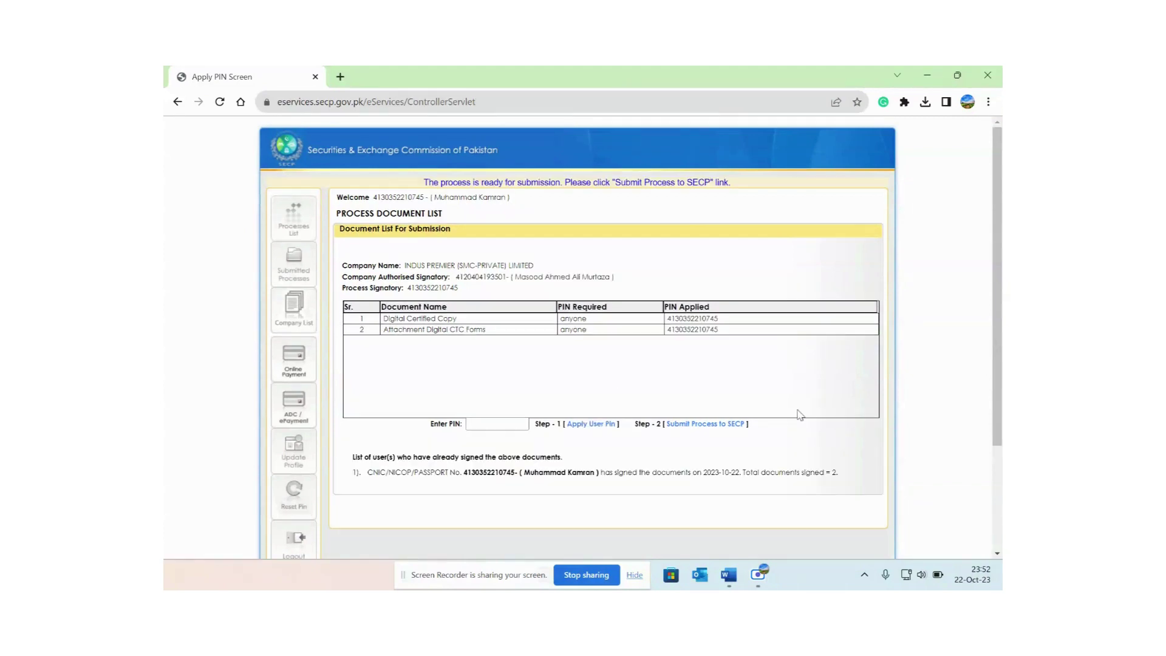
# Submit the signed process to SECP and accept the confirmations.
pyautogui.click(710, 424)
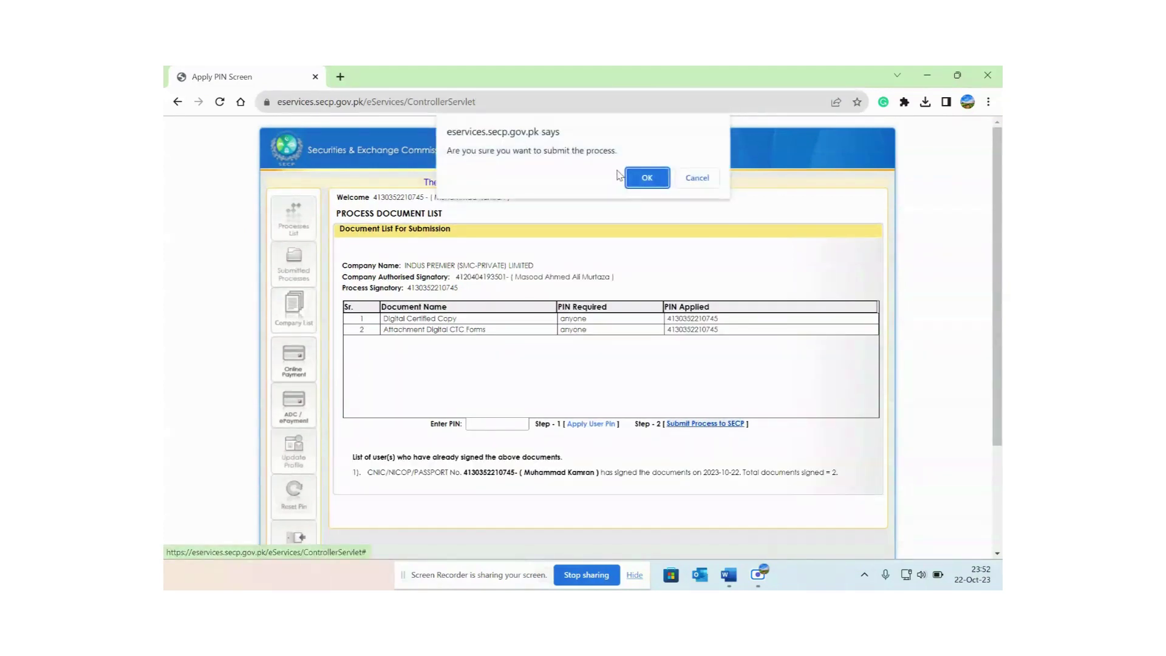
pyautogui.click(644, 175)
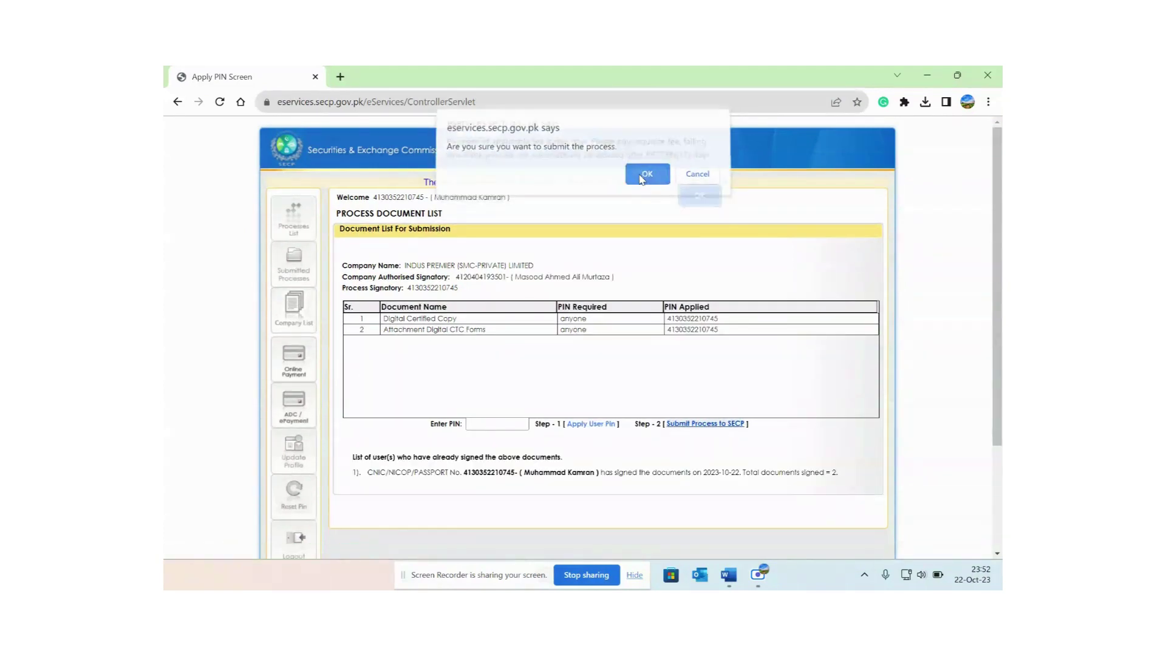
pyautogui.click(693, 206)
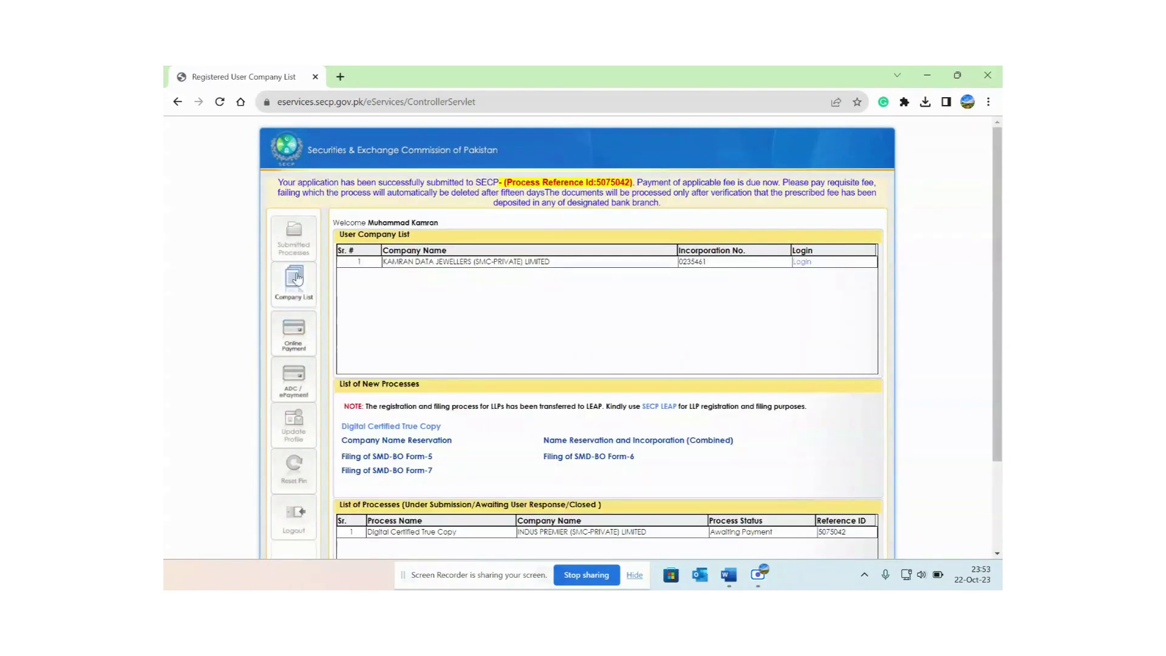
# Review the submitted processes and generate a PSID for the Digital Certified True Copy process in ADC/ePayment.
pyautogui.click(294, 249)
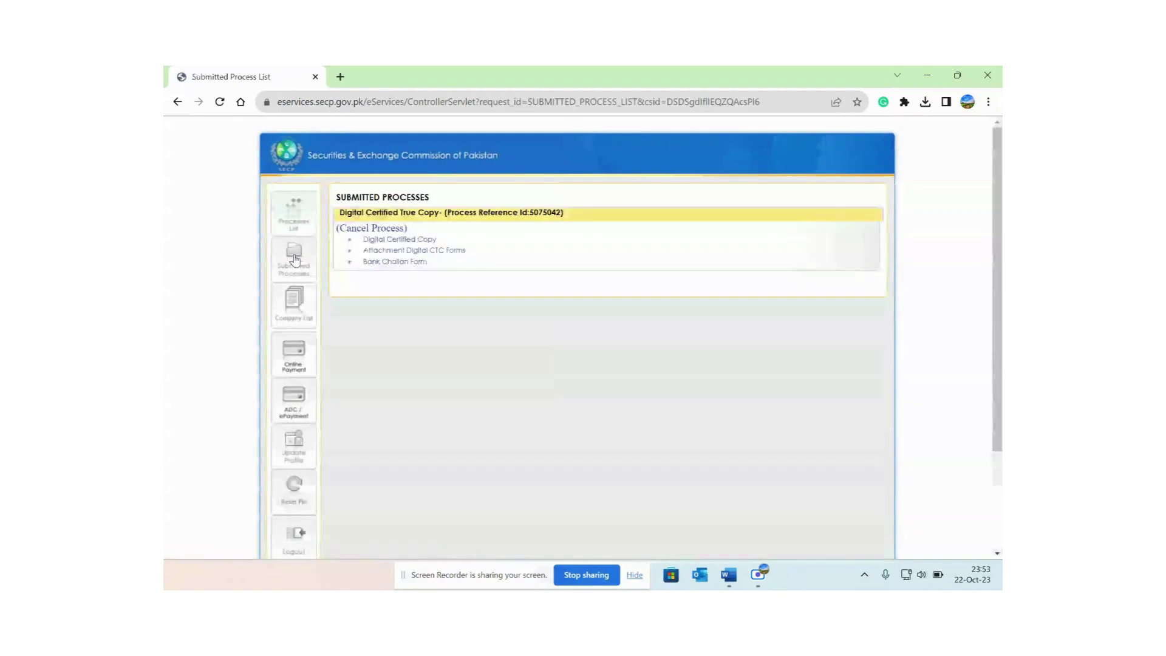
pyautogui.click(298, 410)
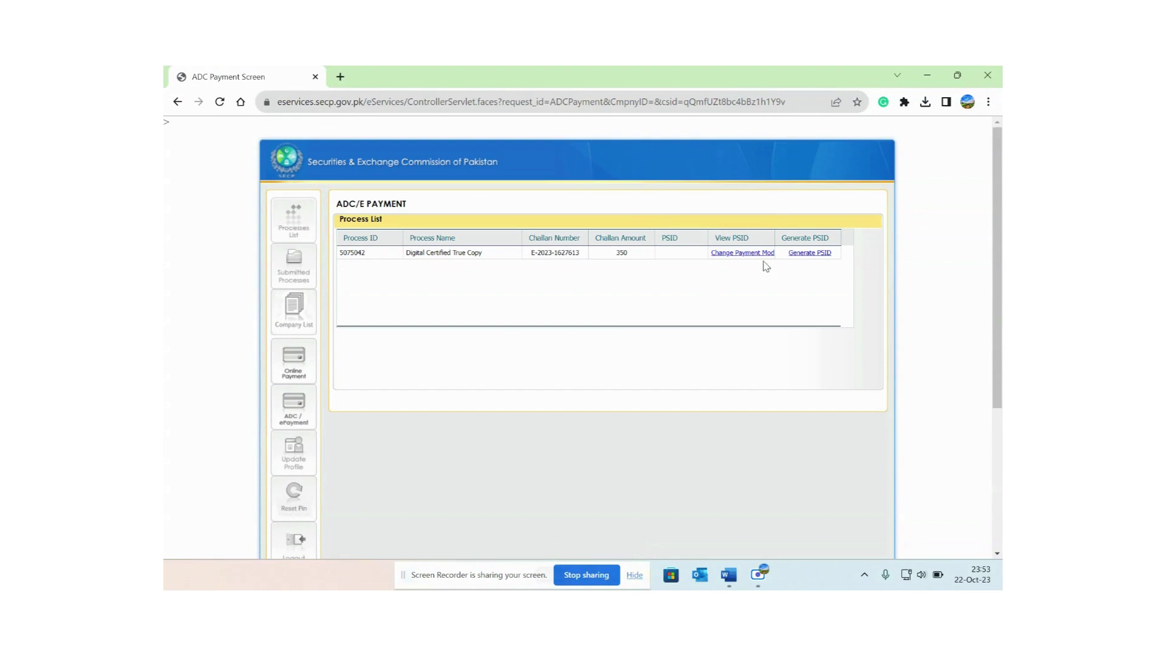
pyautogui.click(808, 253)
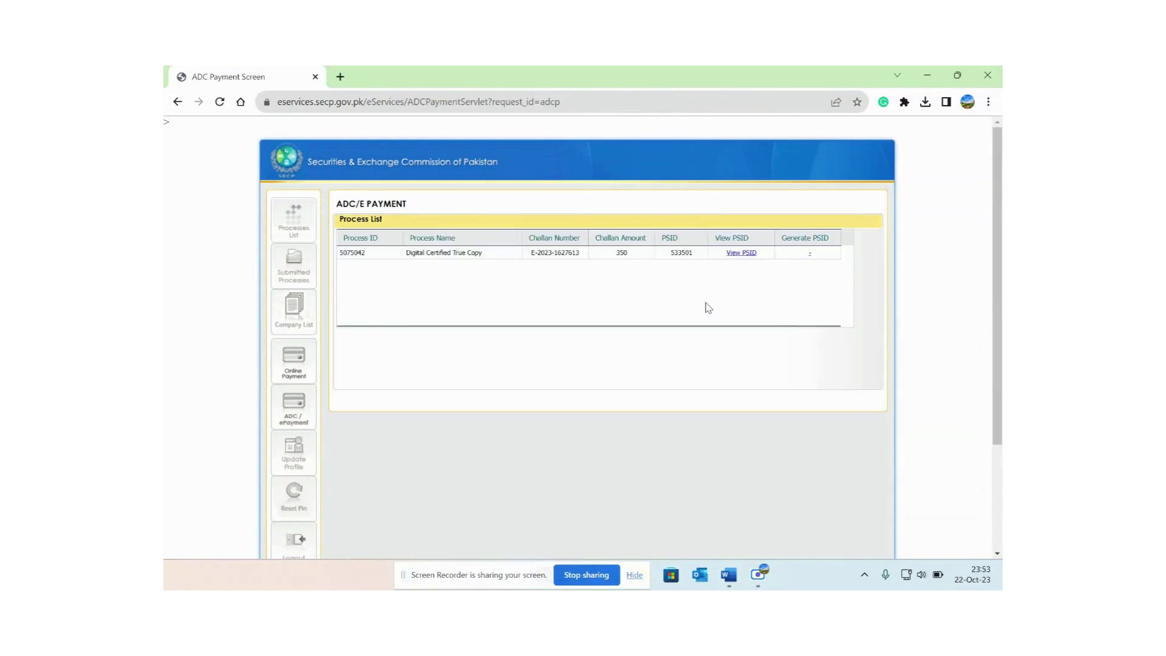
pyautogui.click(700, 257)
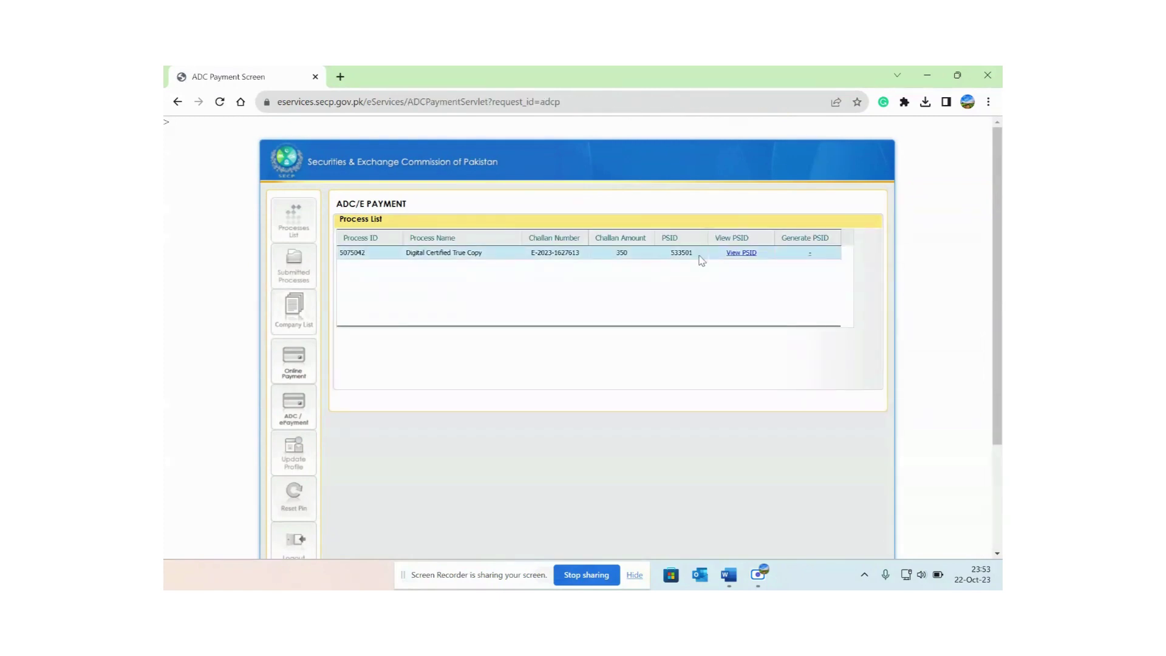